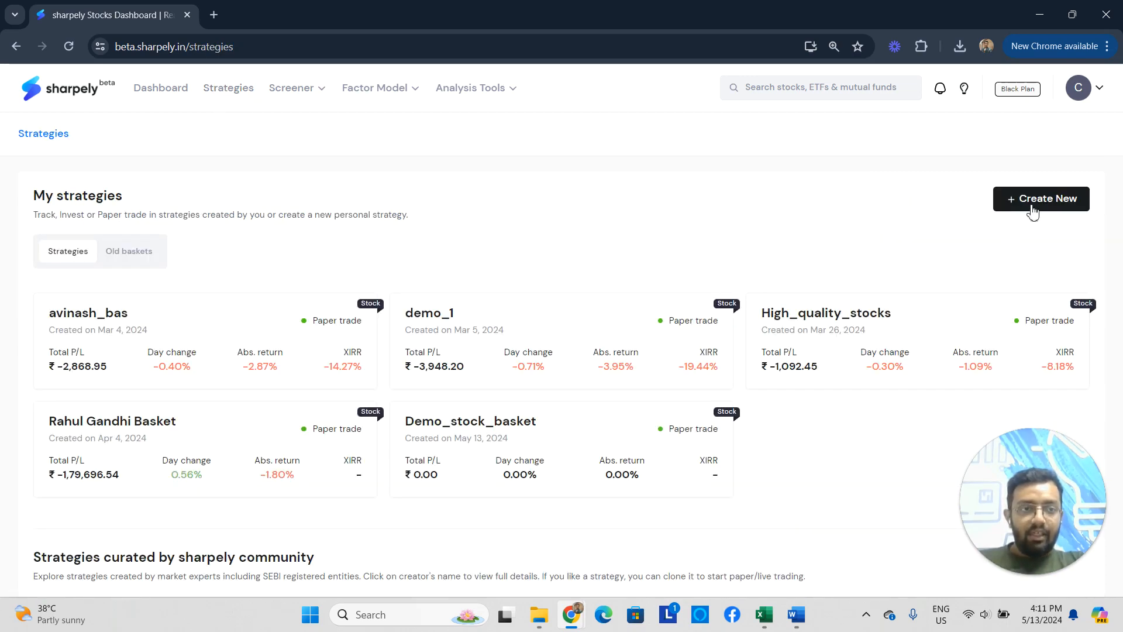
Create a new dynamic strategy using stock screener and set its screen to the Advance Builder.
click(1032, 212)
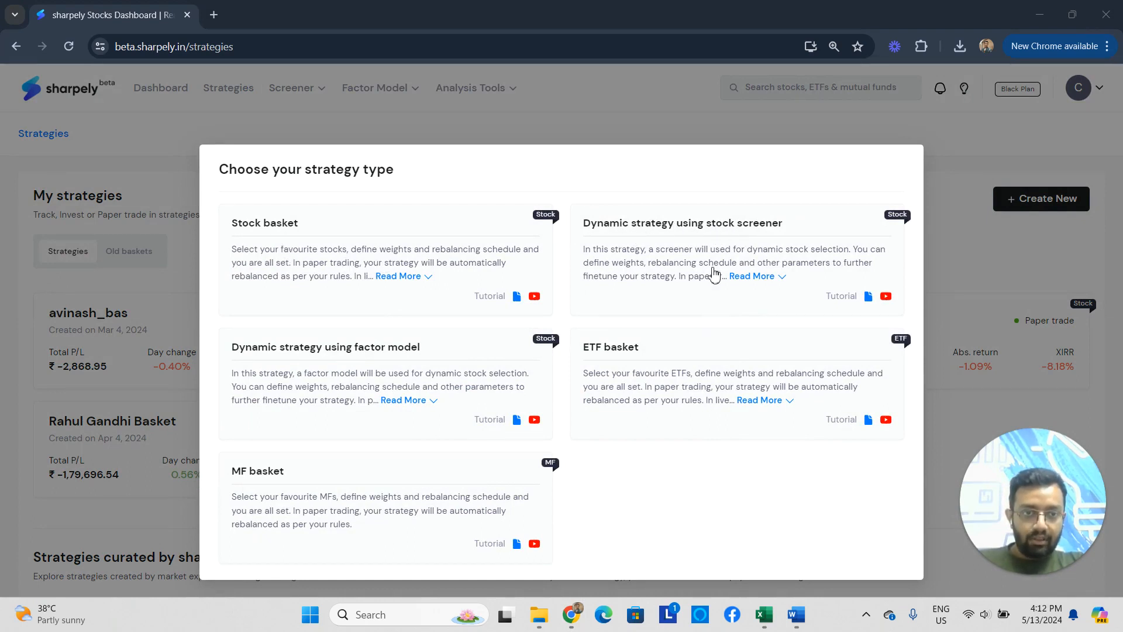
click(697, 253)
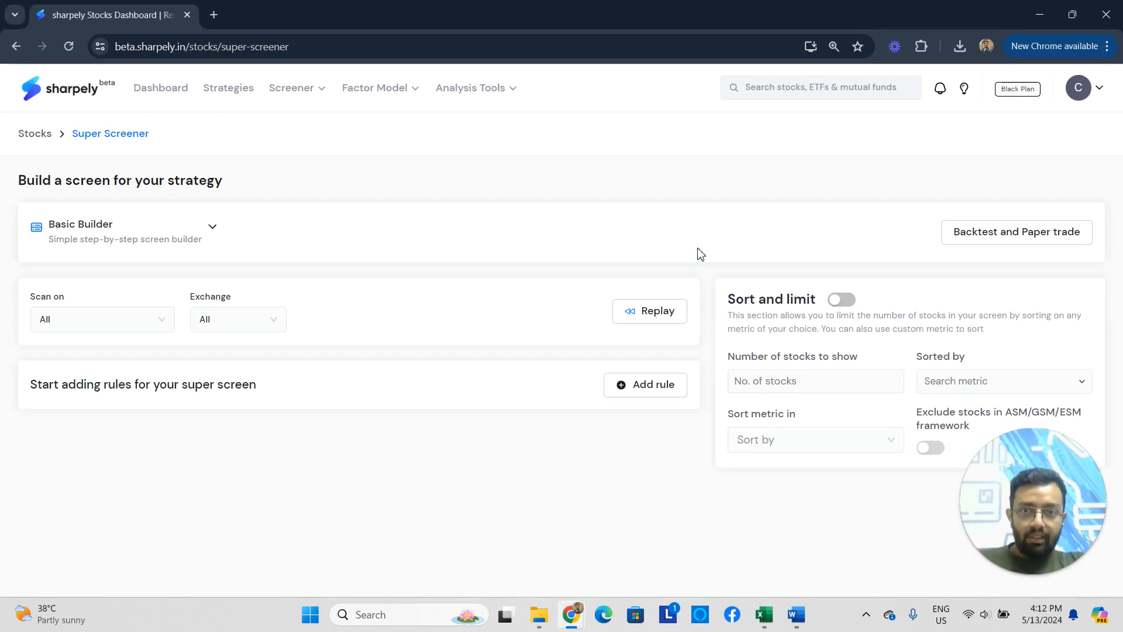
click(138, 234)
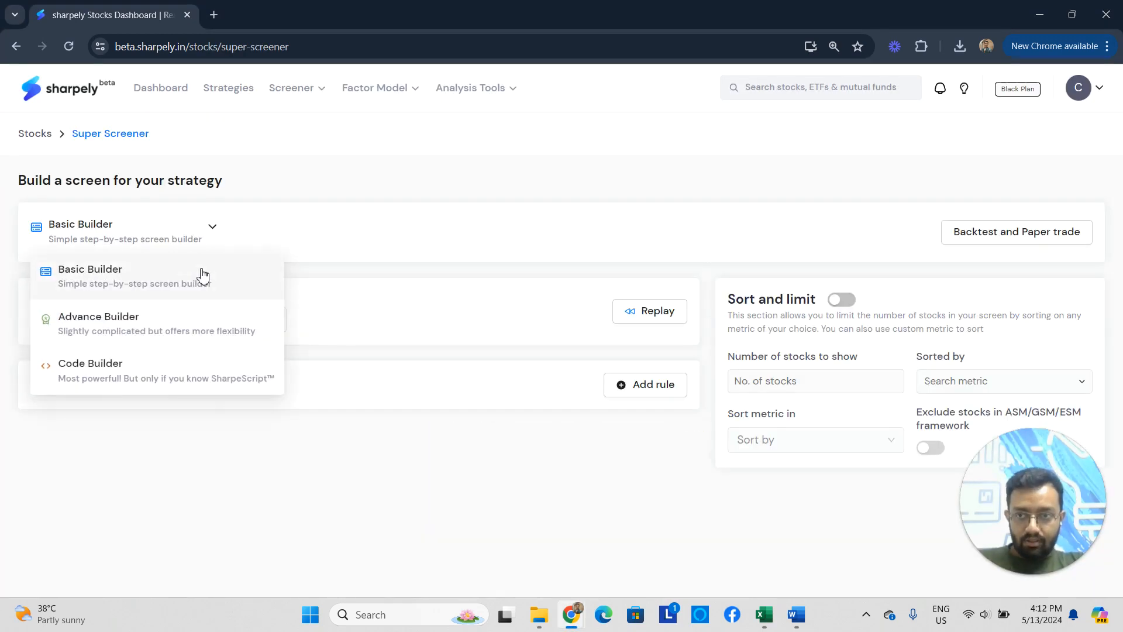
mouse_move(178, 235)
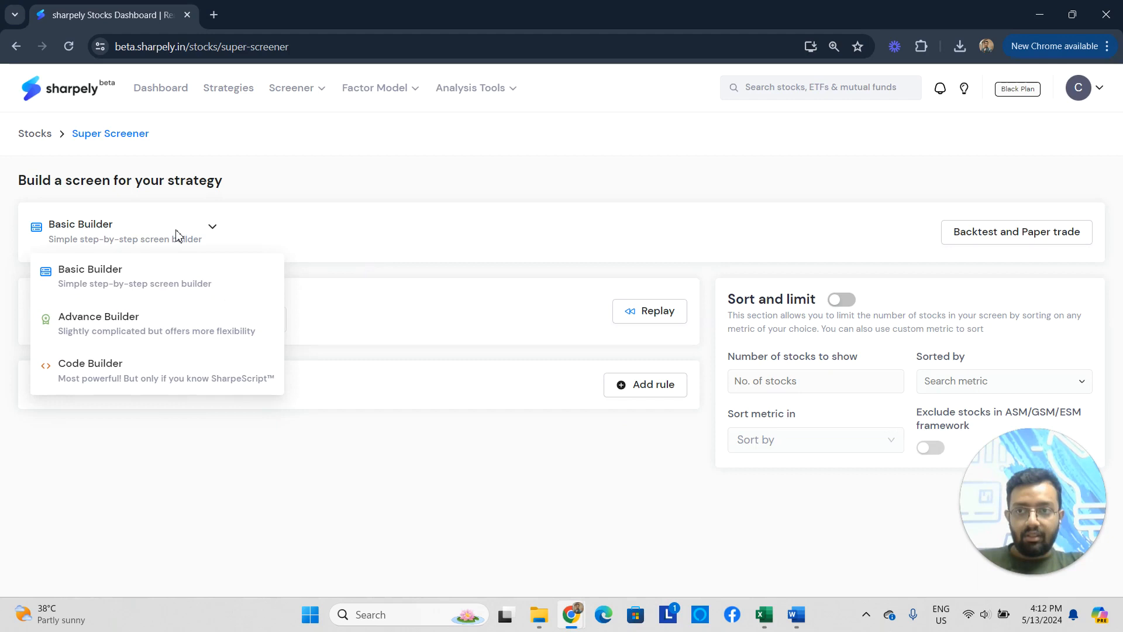
click(176, 338)
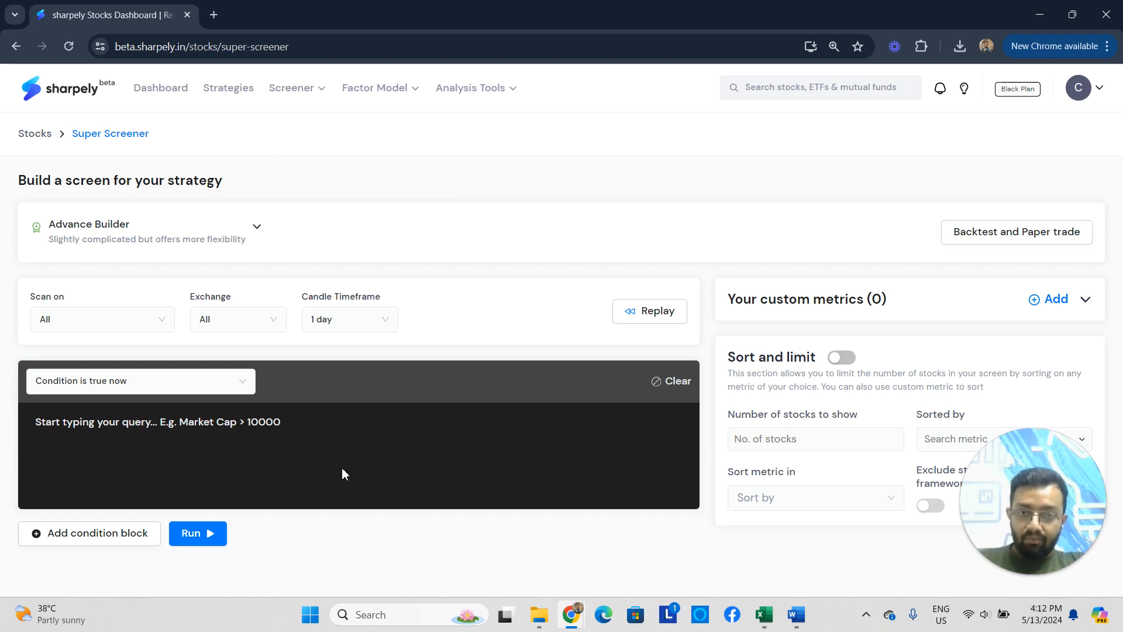
click(230, 234)
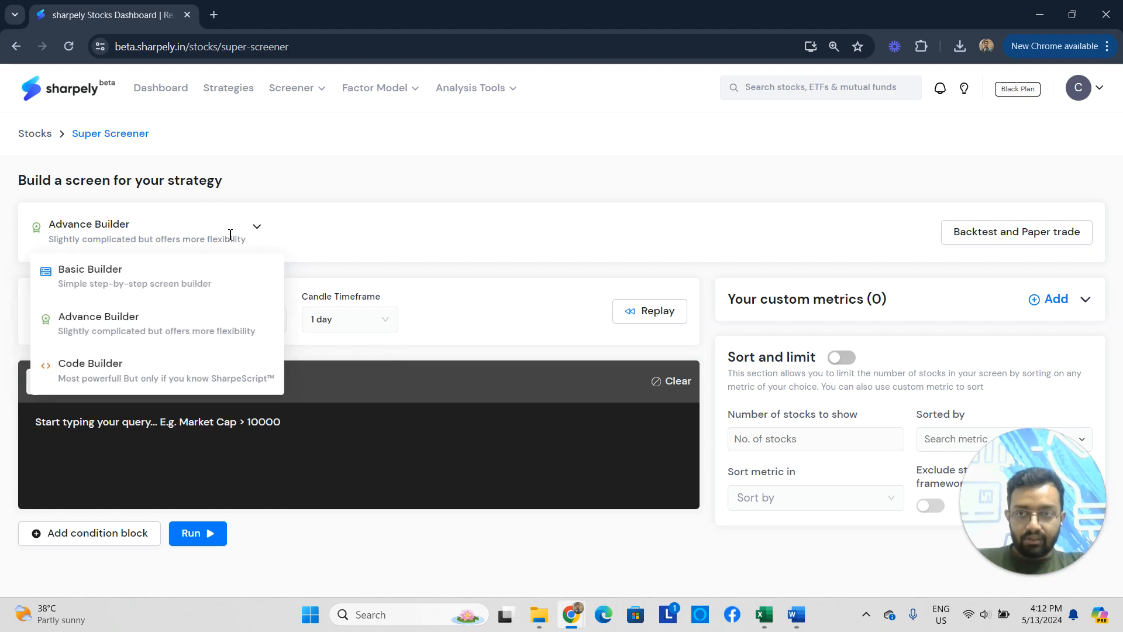
click(258, 325)
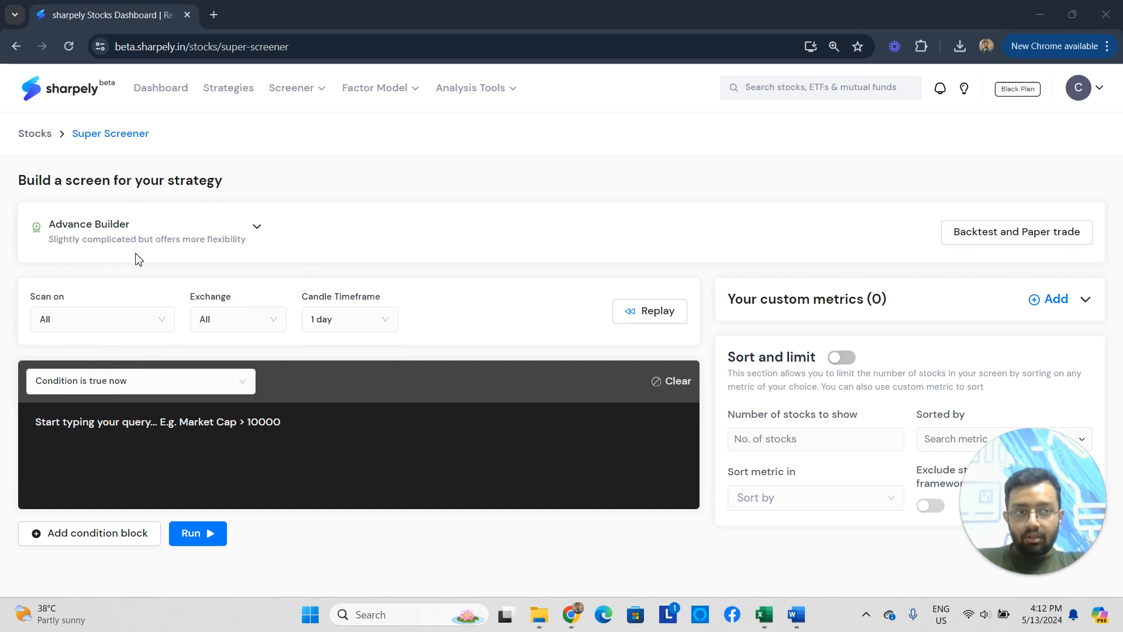
Start the screening query with the condition PE Ratio < 40, followed by AND.
click(200, 420)
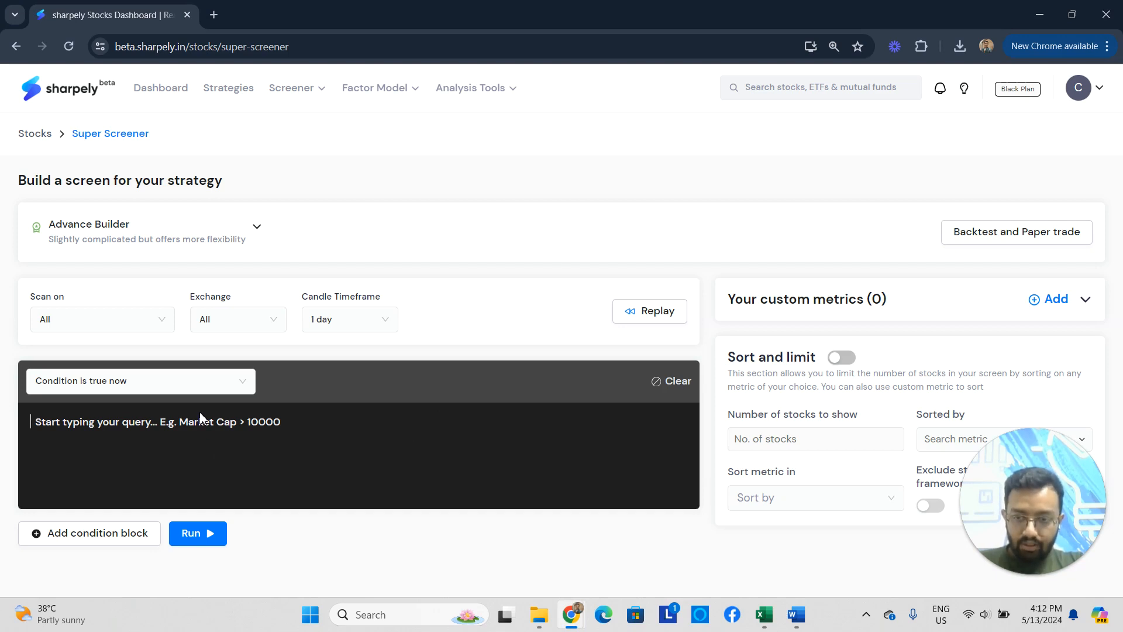
text(pe ra)
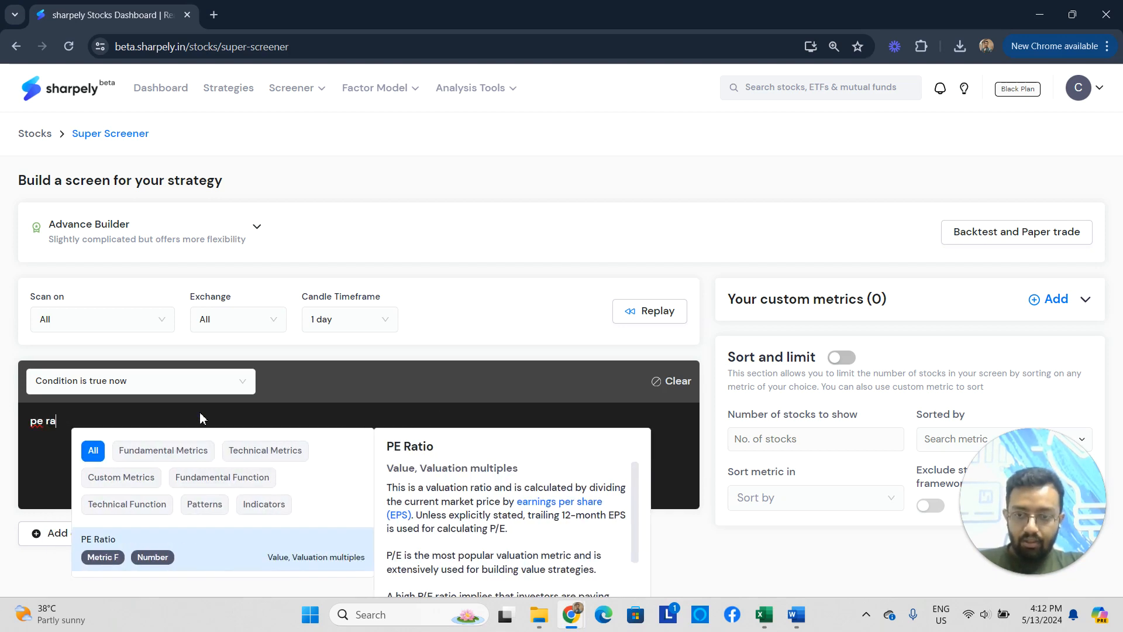
click(242, 547)
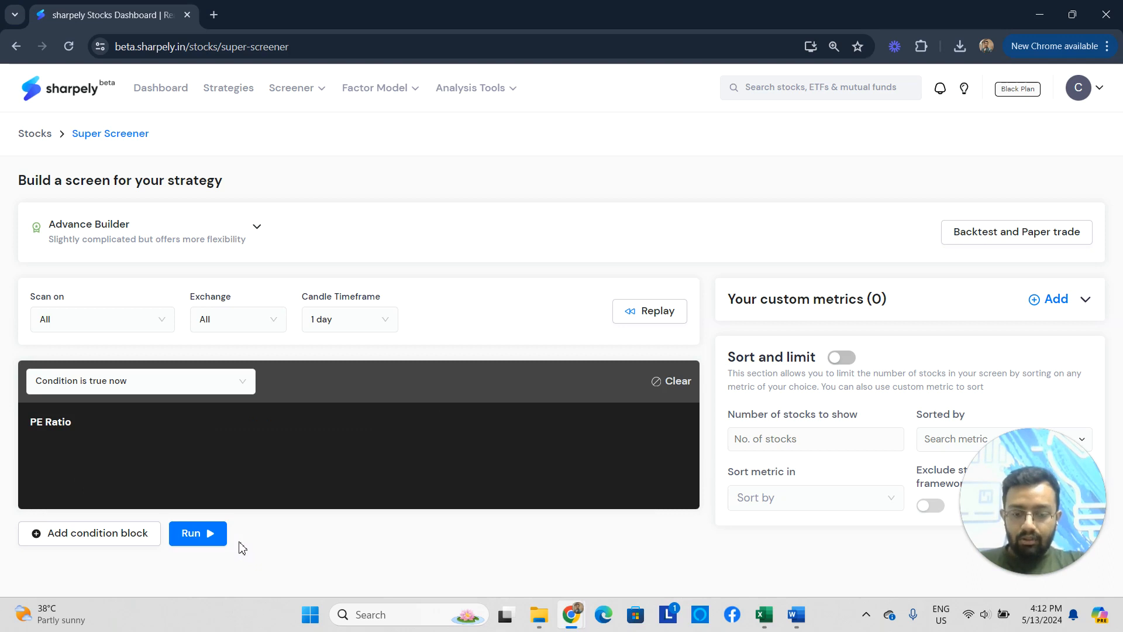
text(< 40 an)
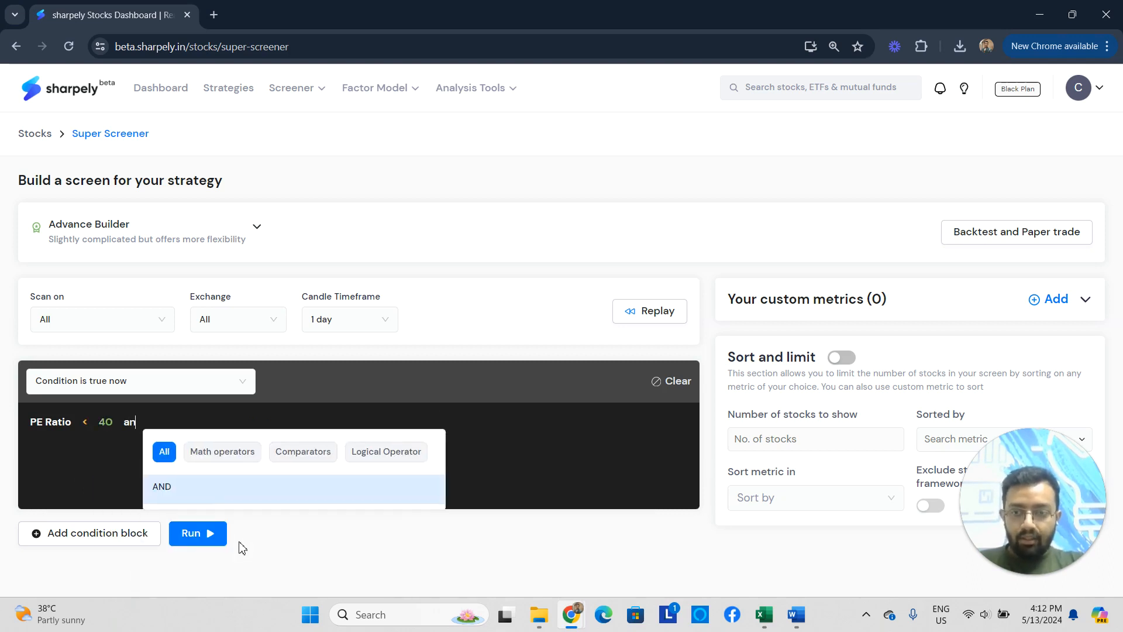
key(Return)
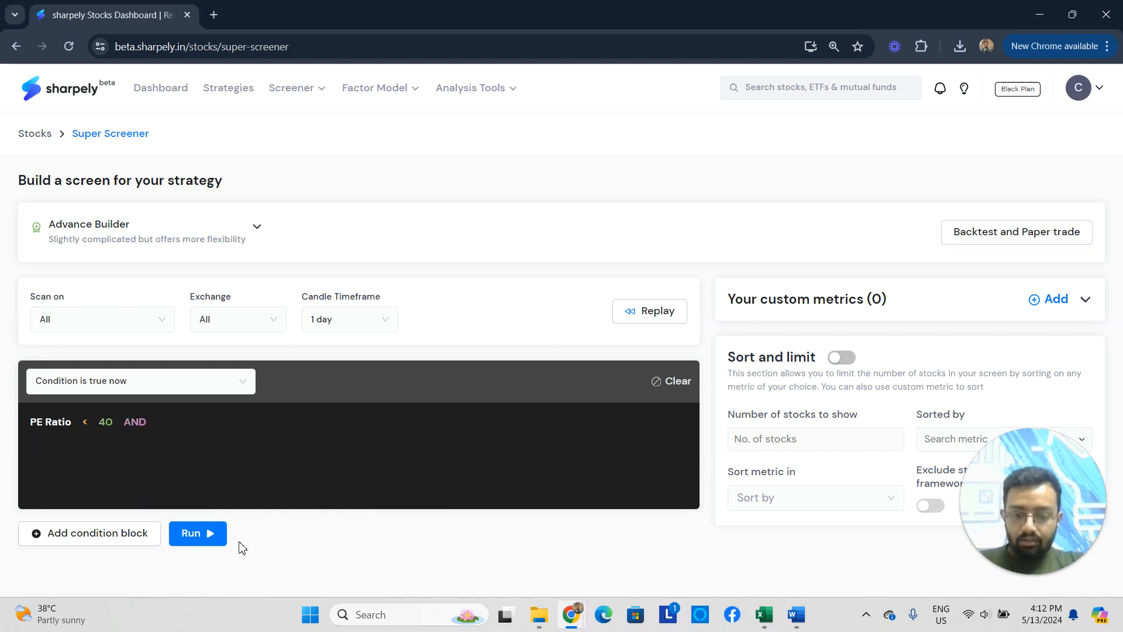
Add the condition ROE TTM > 15 to the query, followed by AND.
text(roe)
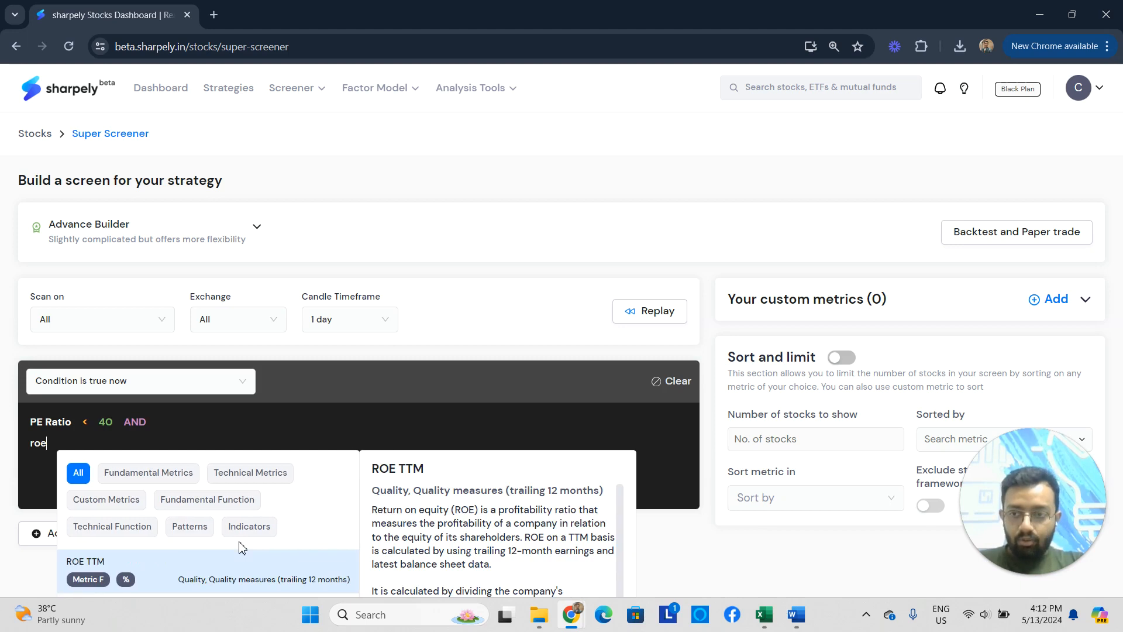
click(171, 572)
text(>1)
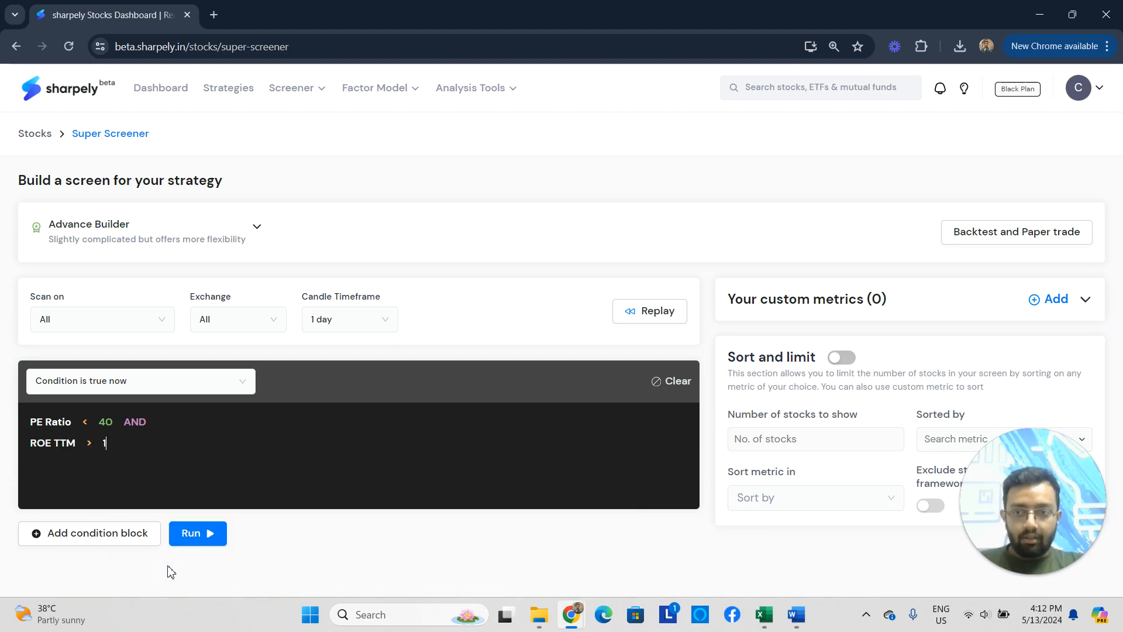
text(and)
key(Return)
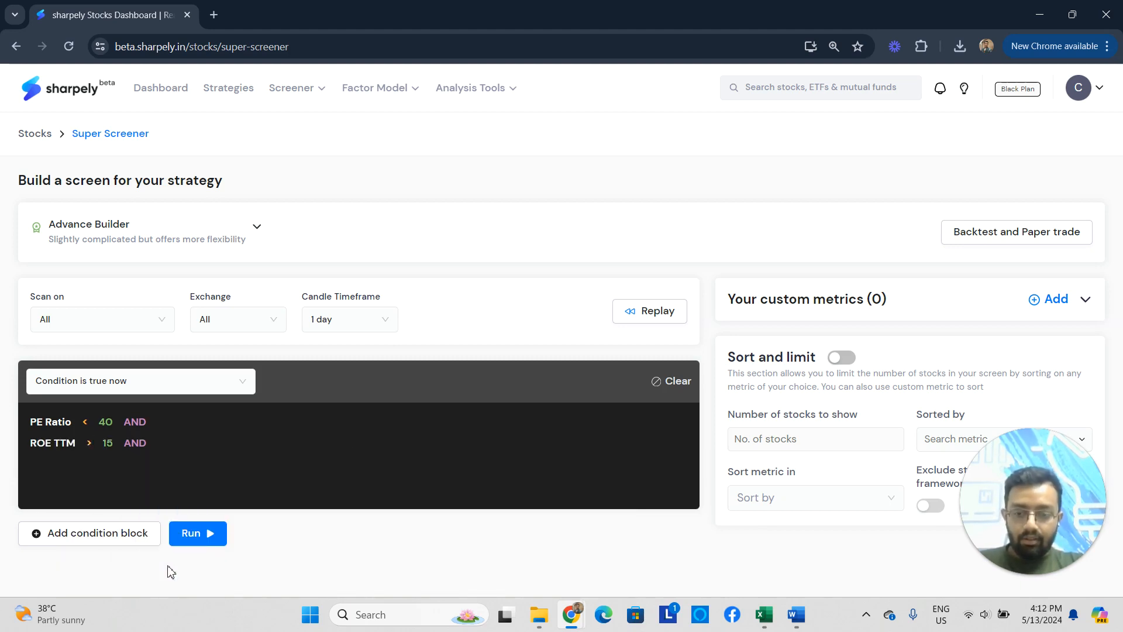
Add the condition ROCE TTM > 15 to the query, followed by AND.
text(rocew)
key(BackSpace)
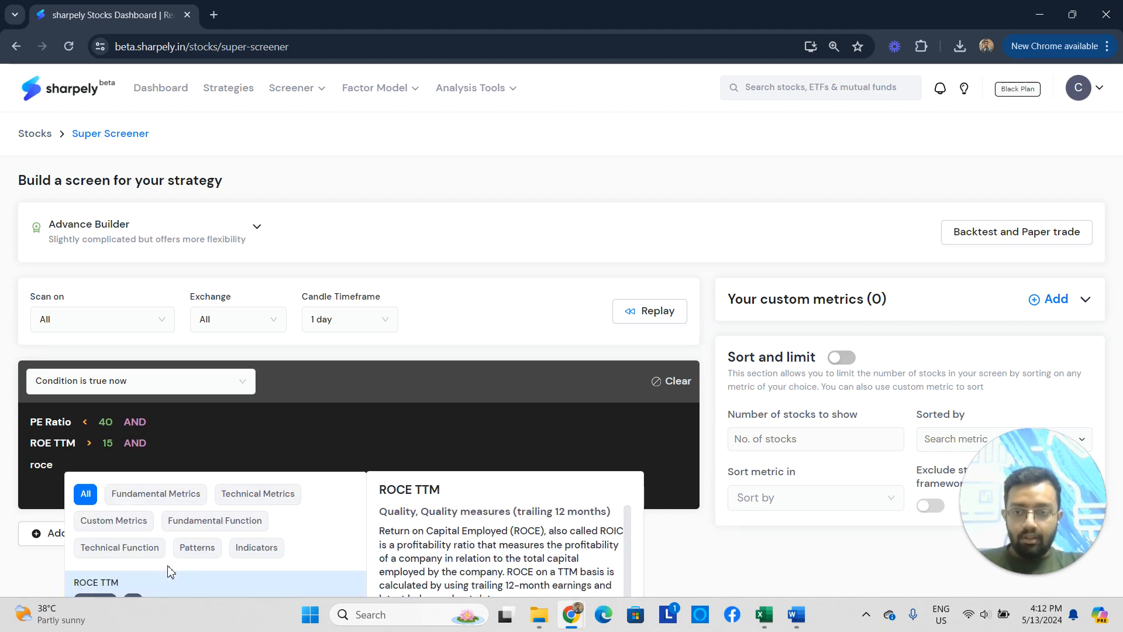
click(186, 584)
text(>)
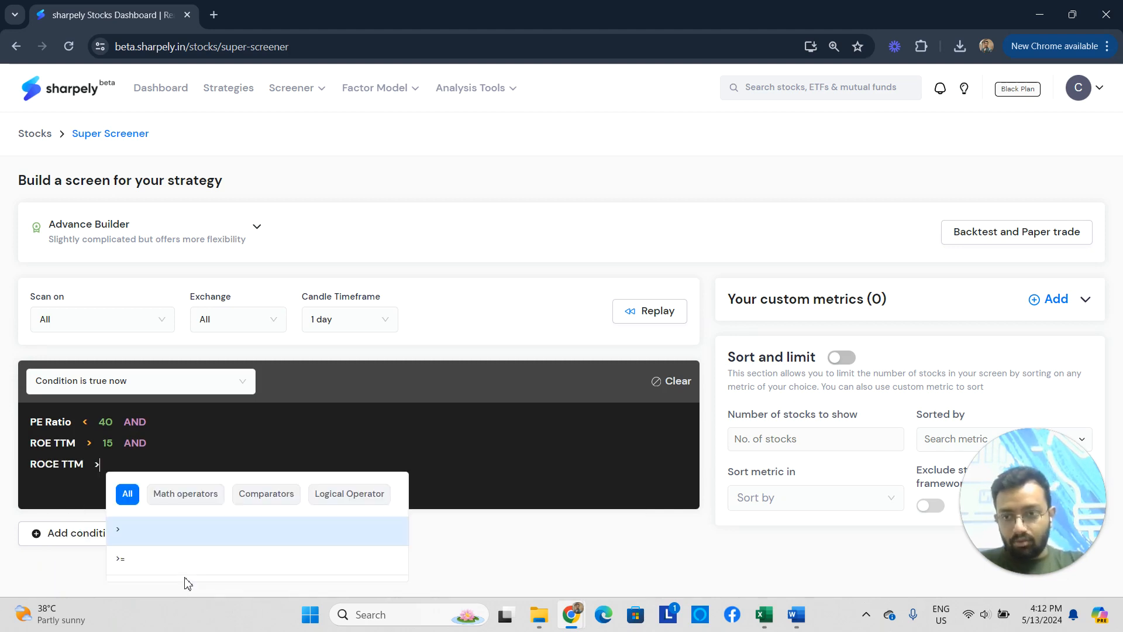
key(Return)
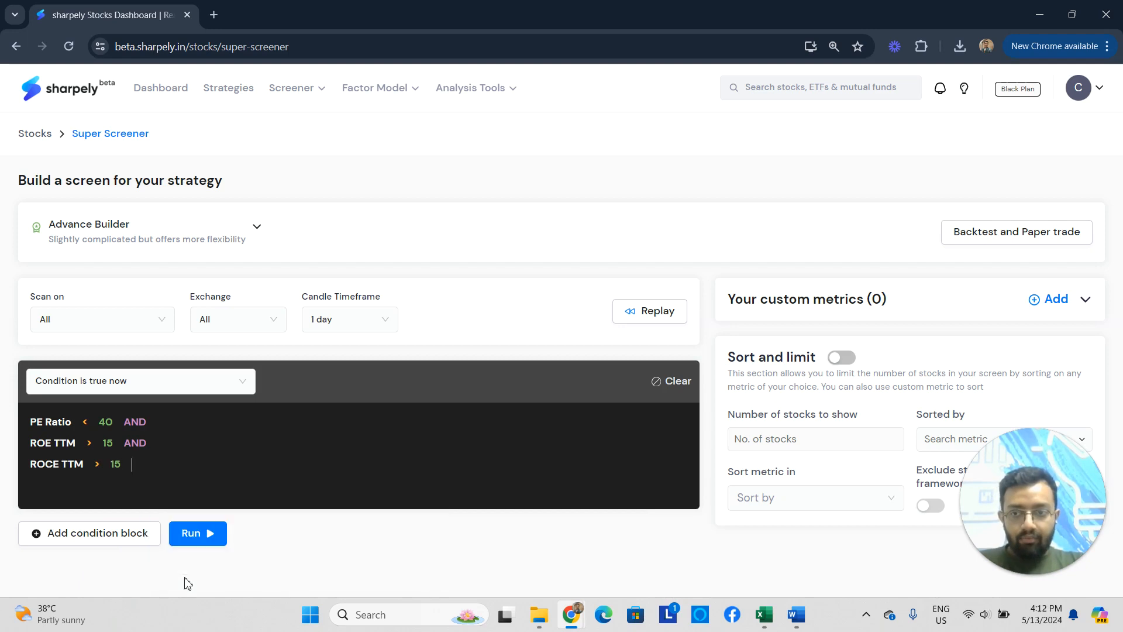
text(15and)
key(Return)
key(Return)
key(BackSpace)
key(BackSpace)
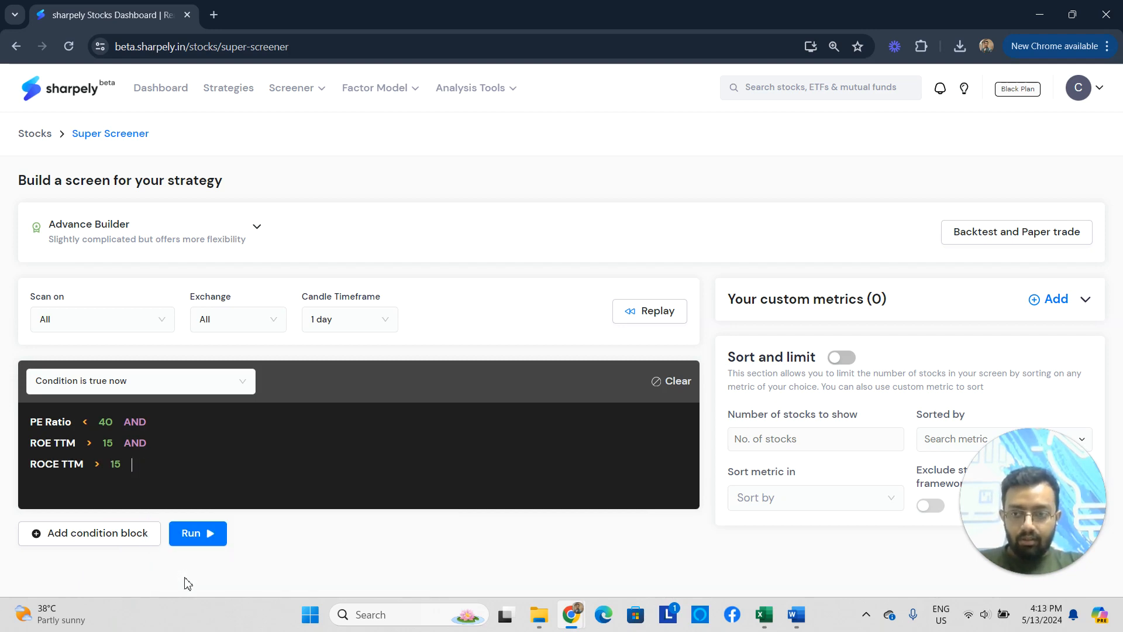
text(an)
key(Return)
Add the condition Sales CAGR 3Y > 20 to the query, followed by AND.
text(sa)
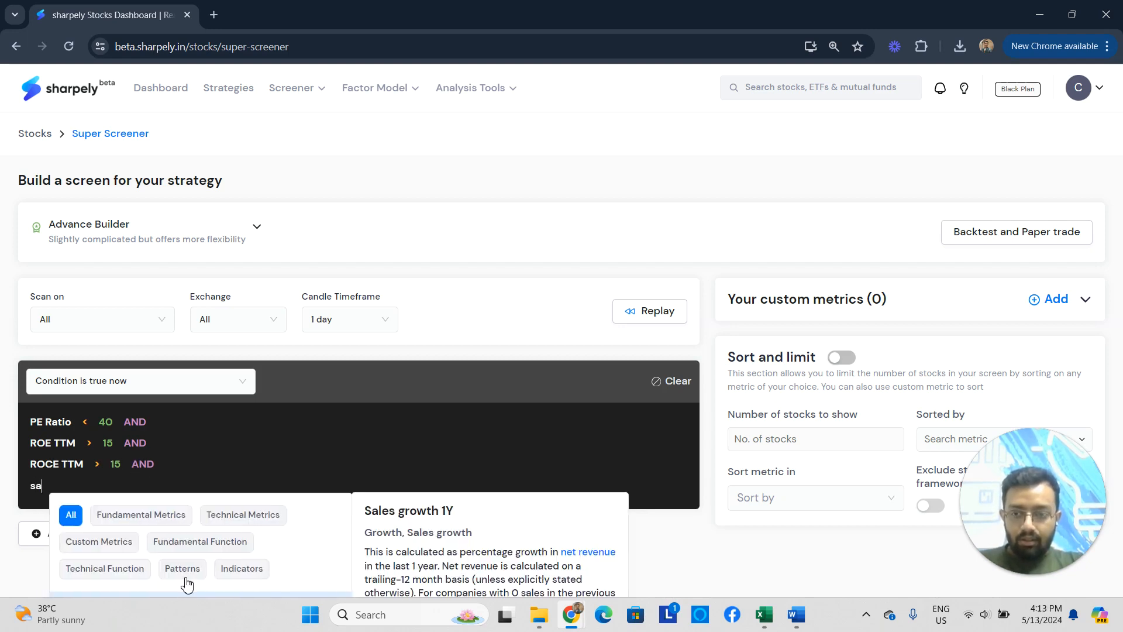
text(les)
scroll(503, 396, down, 4)
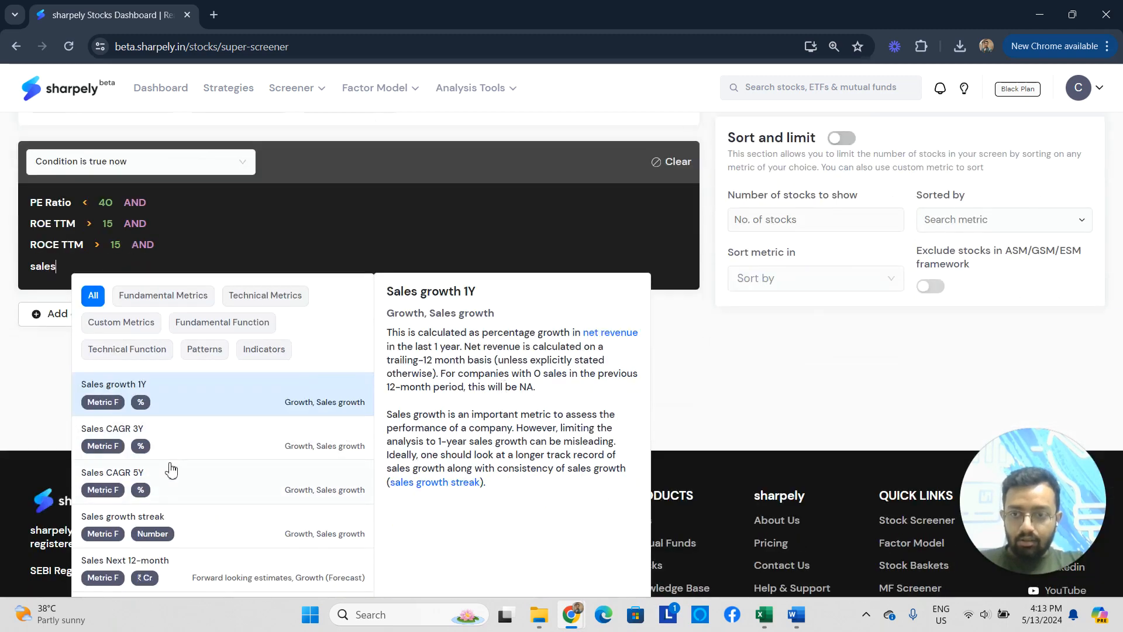
click(180, 445)
text(>)
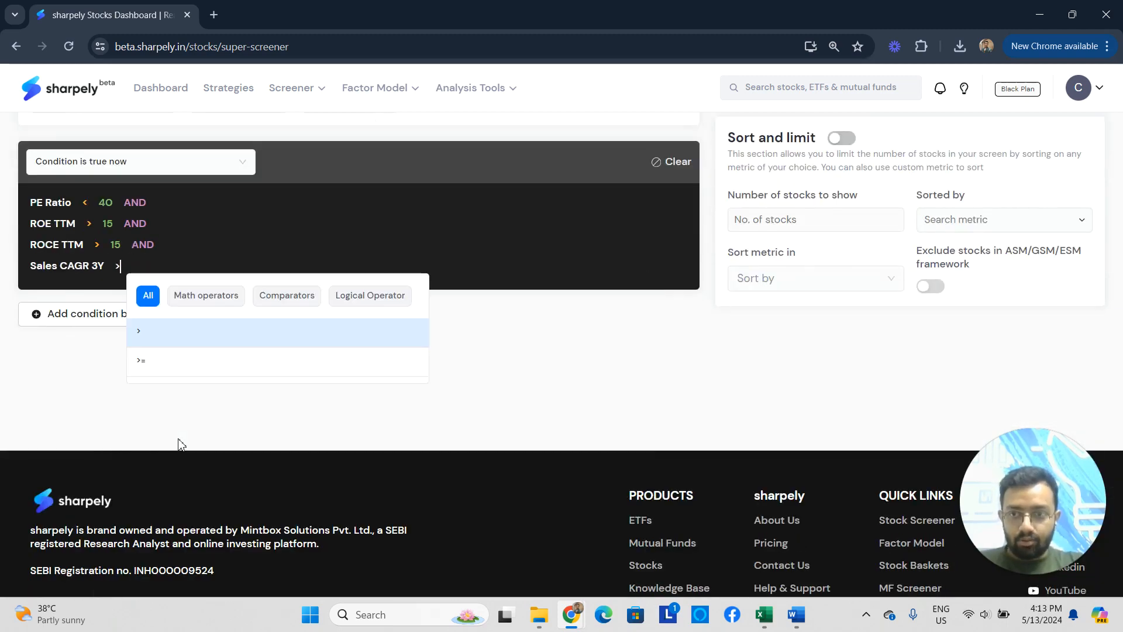
key(Return)
text(20)
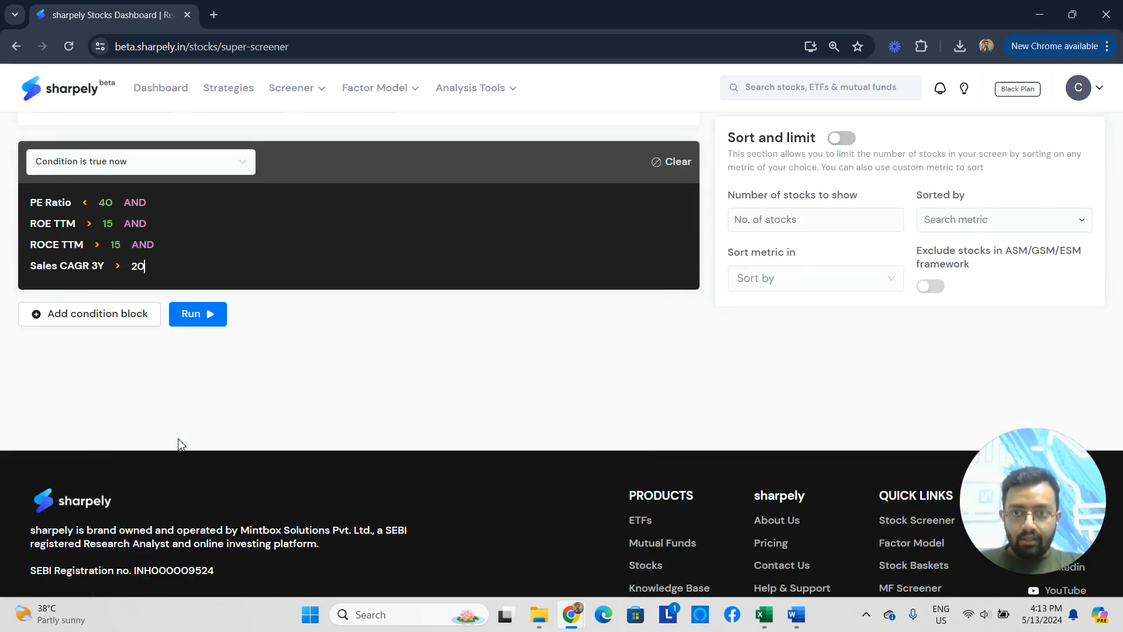
key(Return)
text(an)
key(Return)
key(BackSpace)
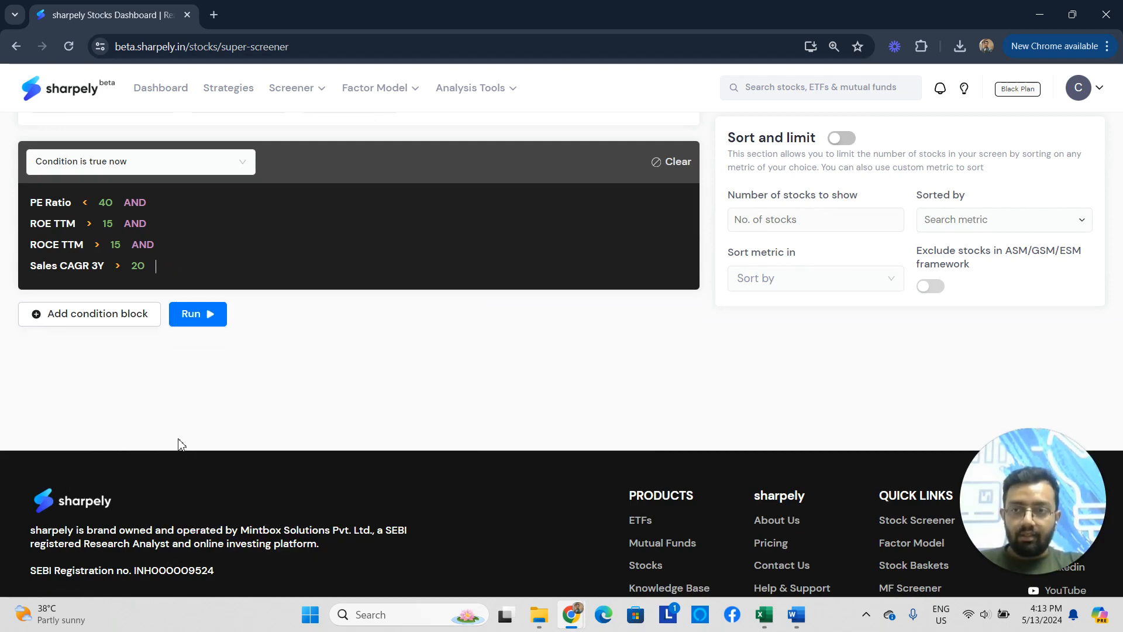
text(a)
key(Return)
Complete the query with the condition Market Cap < 3000.
text(market)
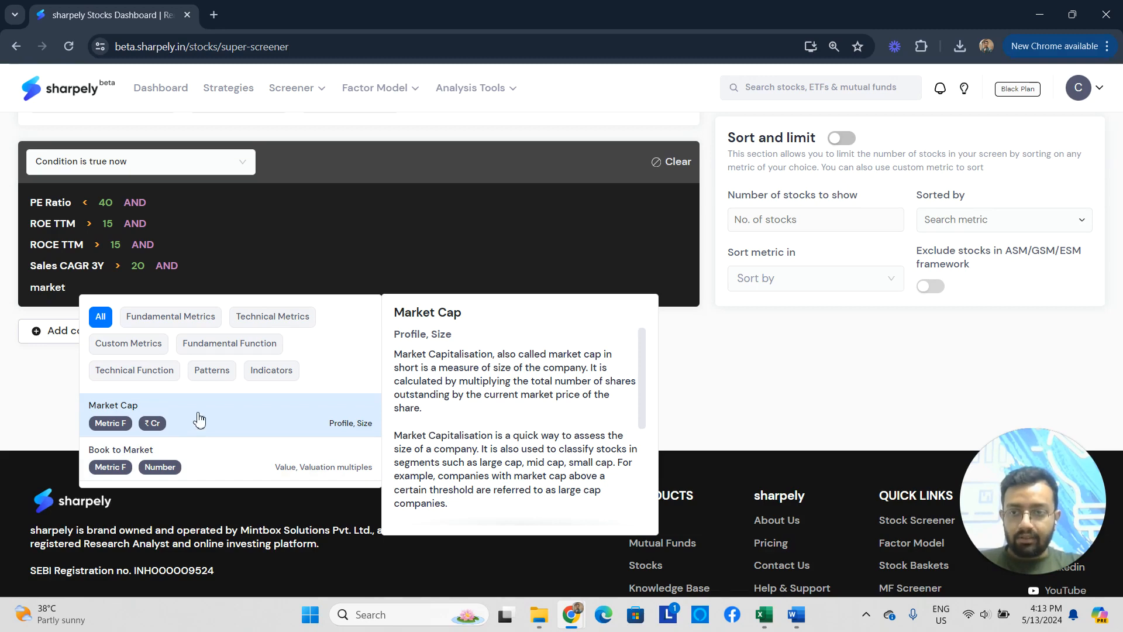
click(199, 418)
text(<)
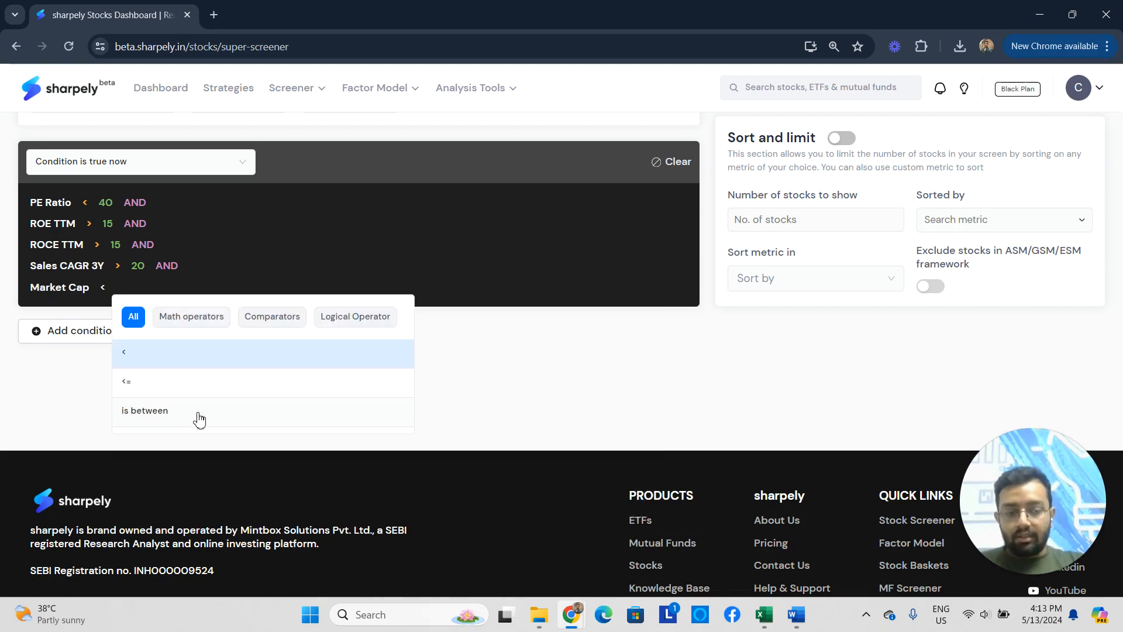
key(Return)
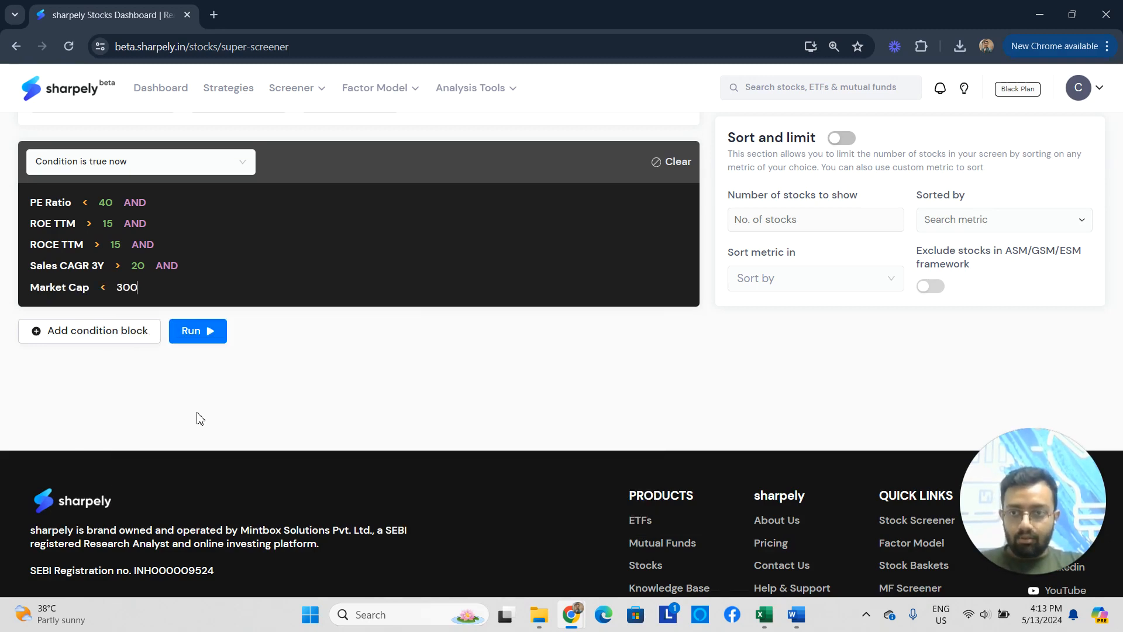
text(3000)
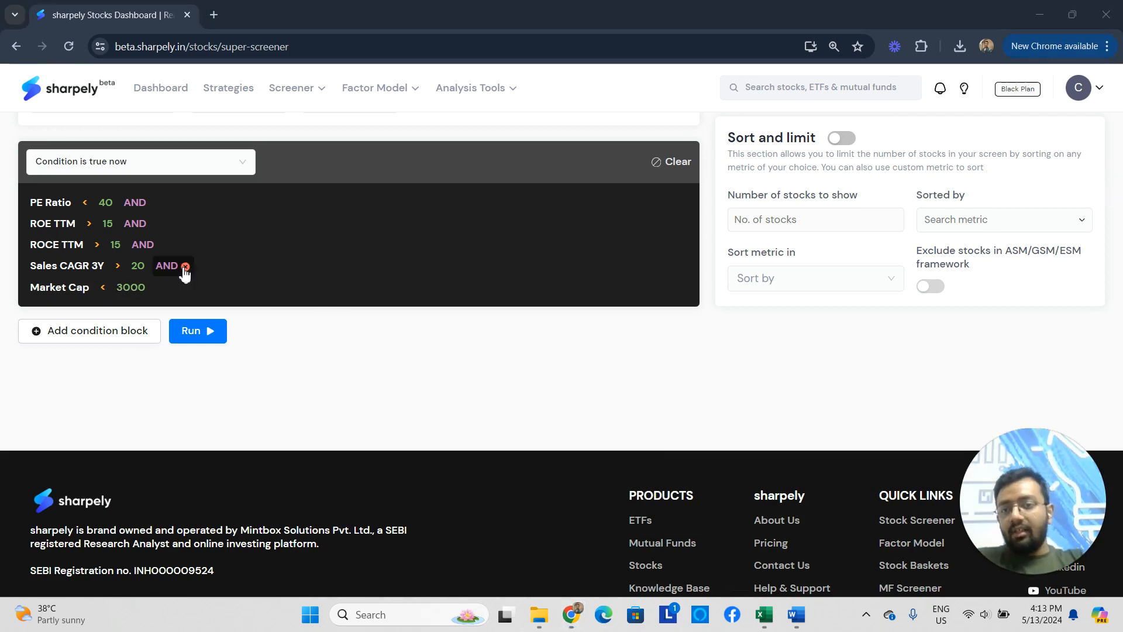
Run the screen and review the list of qualifying stocks.
scroll(246, 366, up, 1)
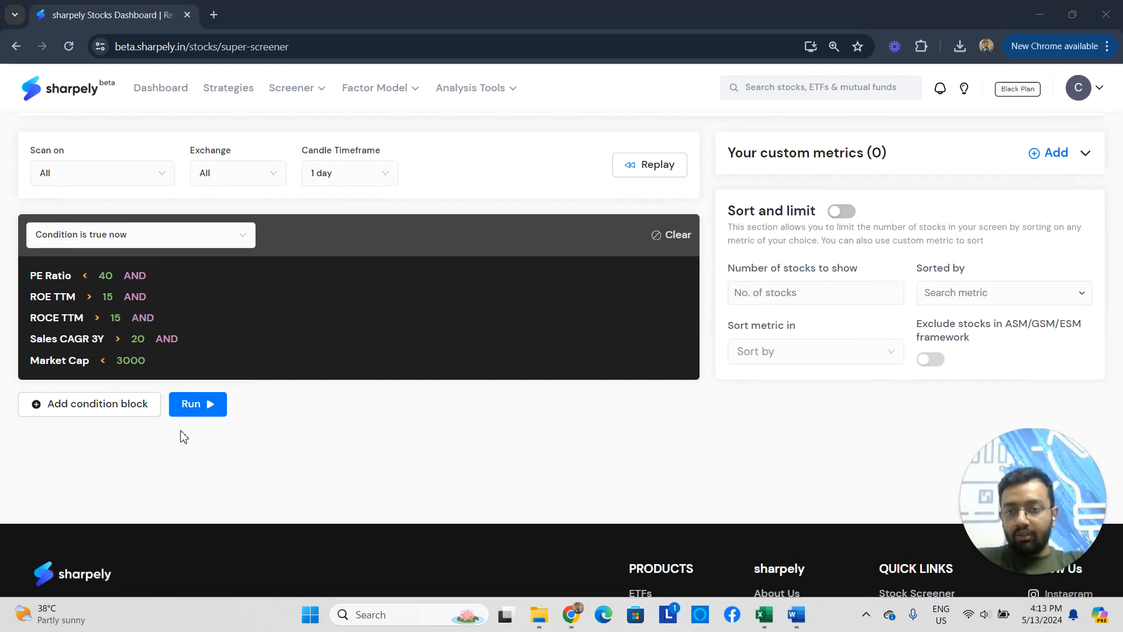
click(211, 409)
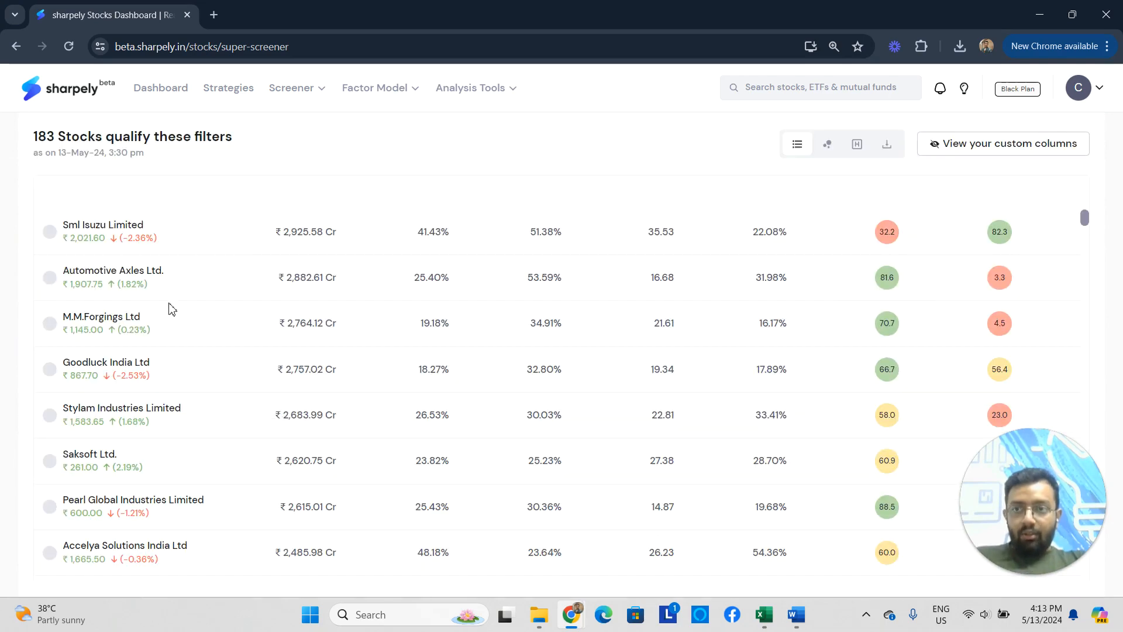
scroll(147, 263, up, 1)
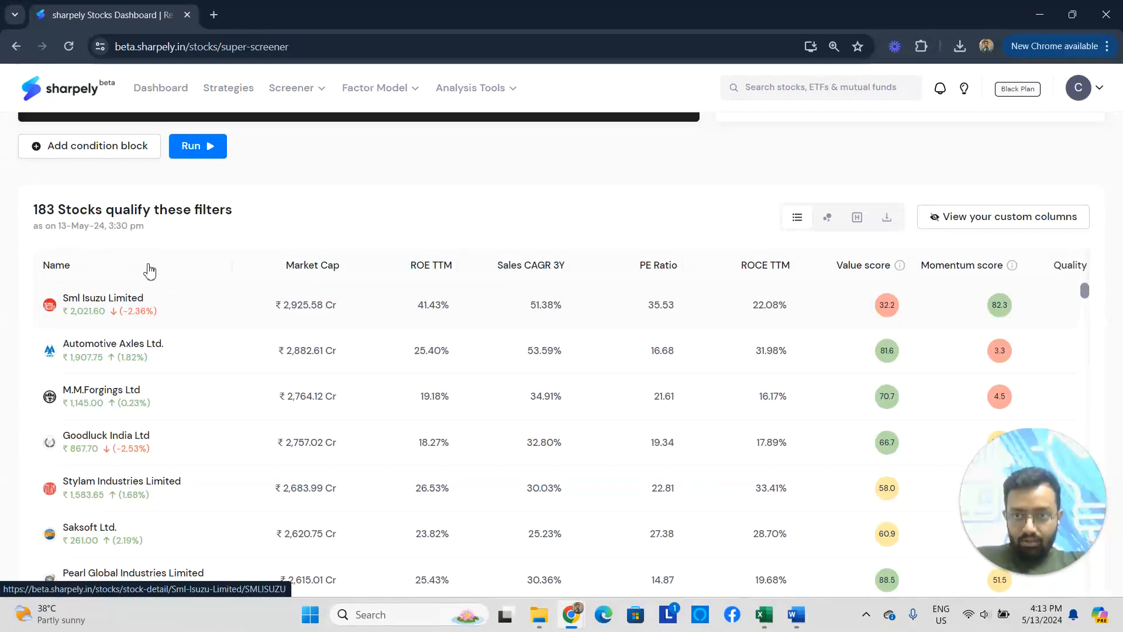
scroll(234, 351, up, 1)
scroll(257, 358, up, 1)
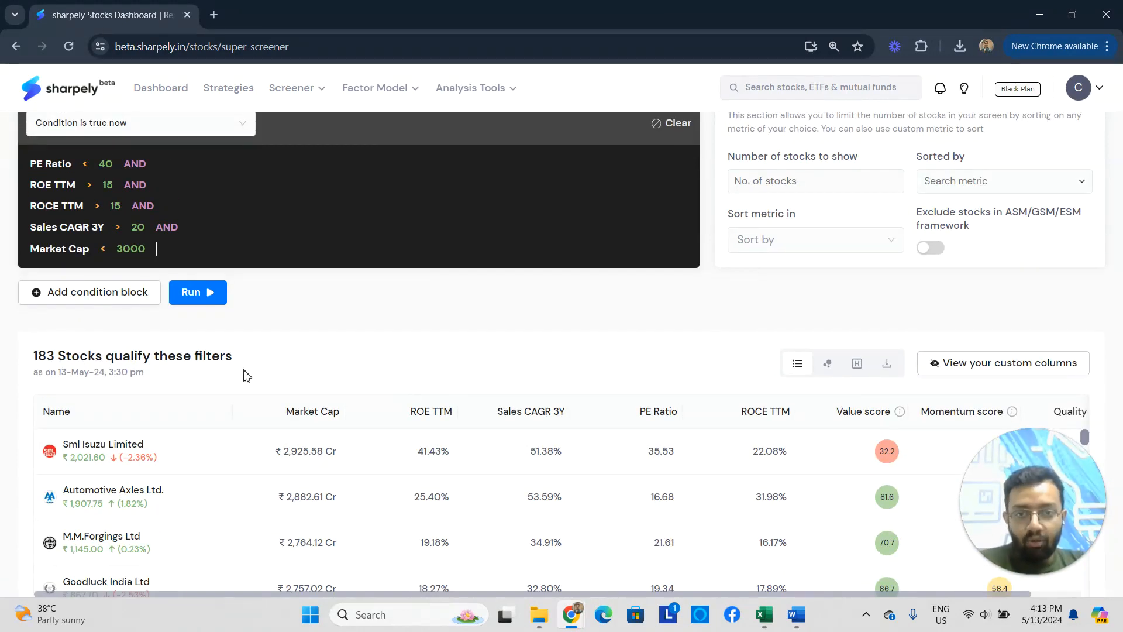
Enable Sort and limit and set the number of stocks to show to 15.
scroll(687, 288, up, 1)
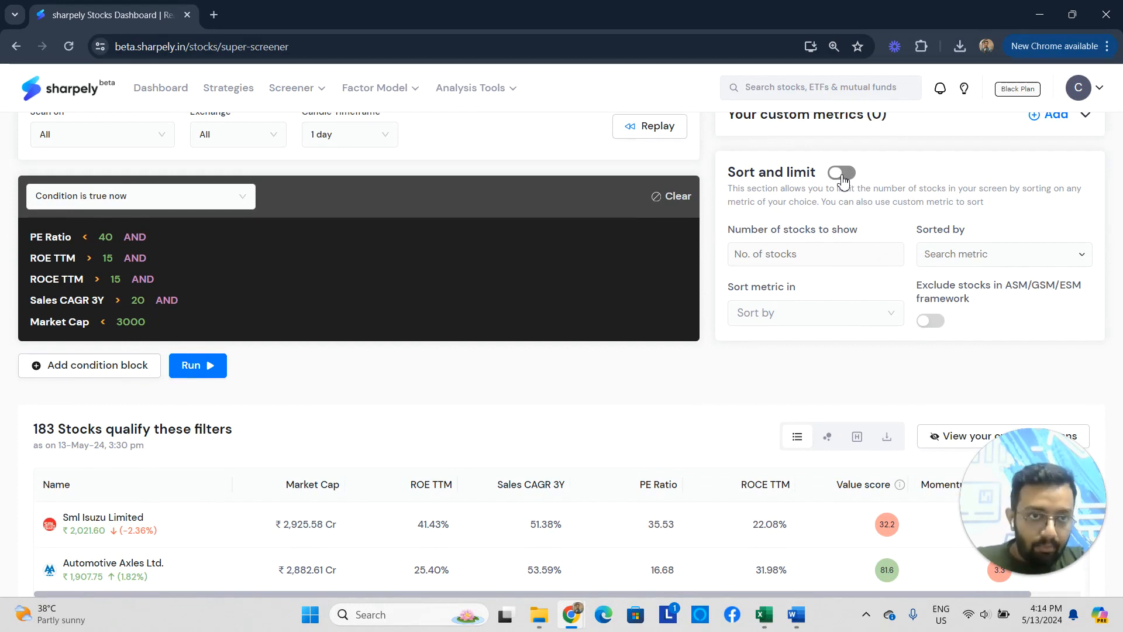
click(843, 175)
click(780, 261)
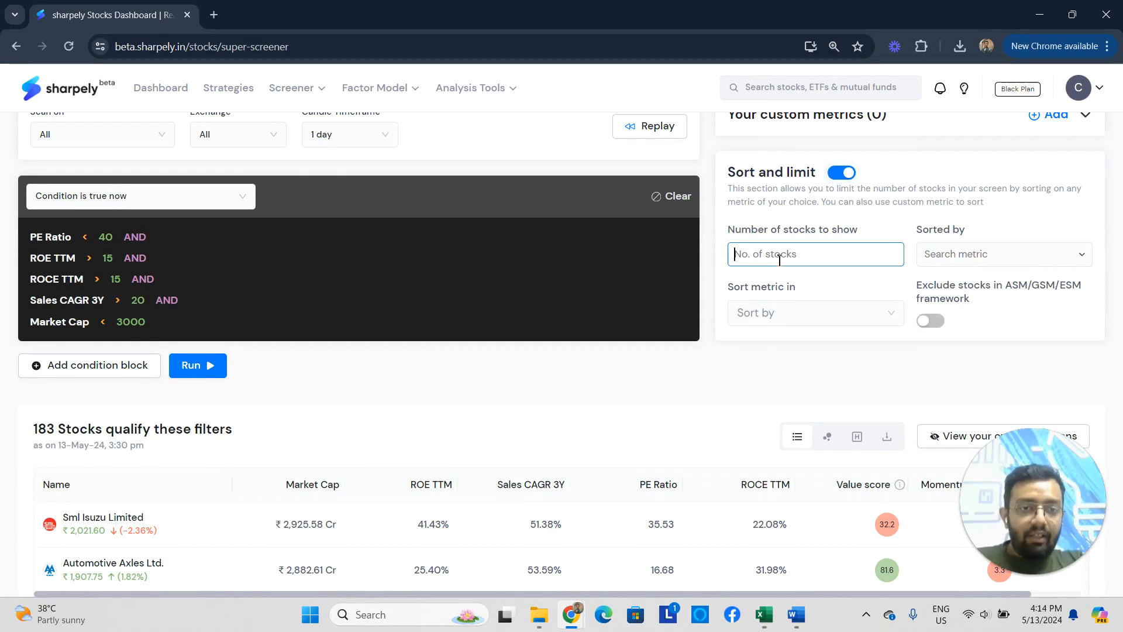
text(15)
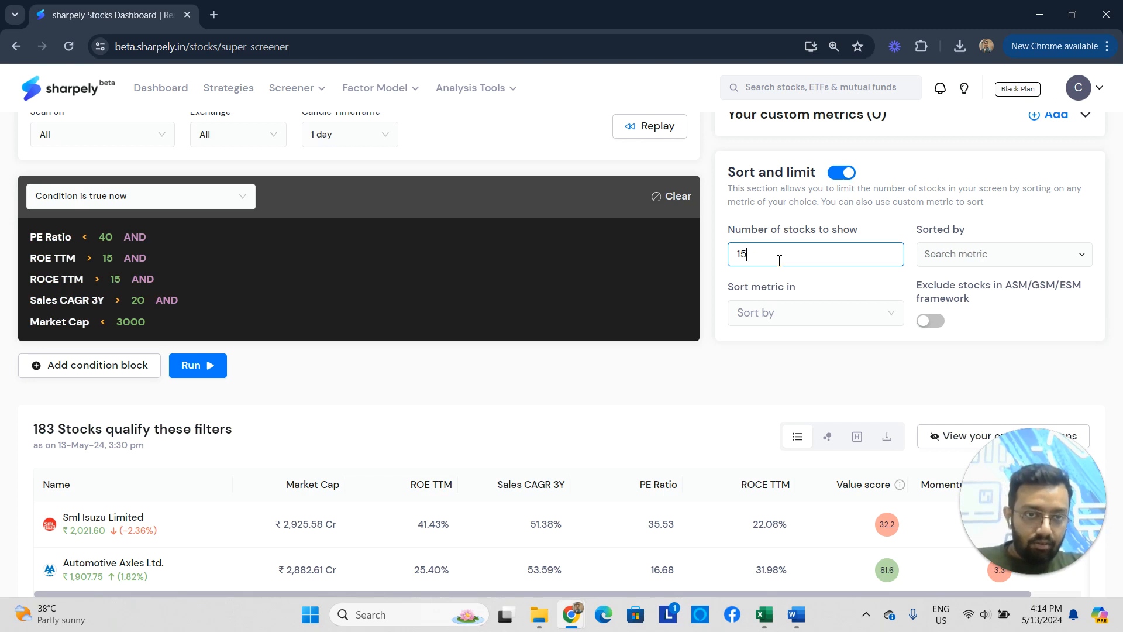
Sort the limited stock list by Six Month Return in descending order.
click(943, 260)
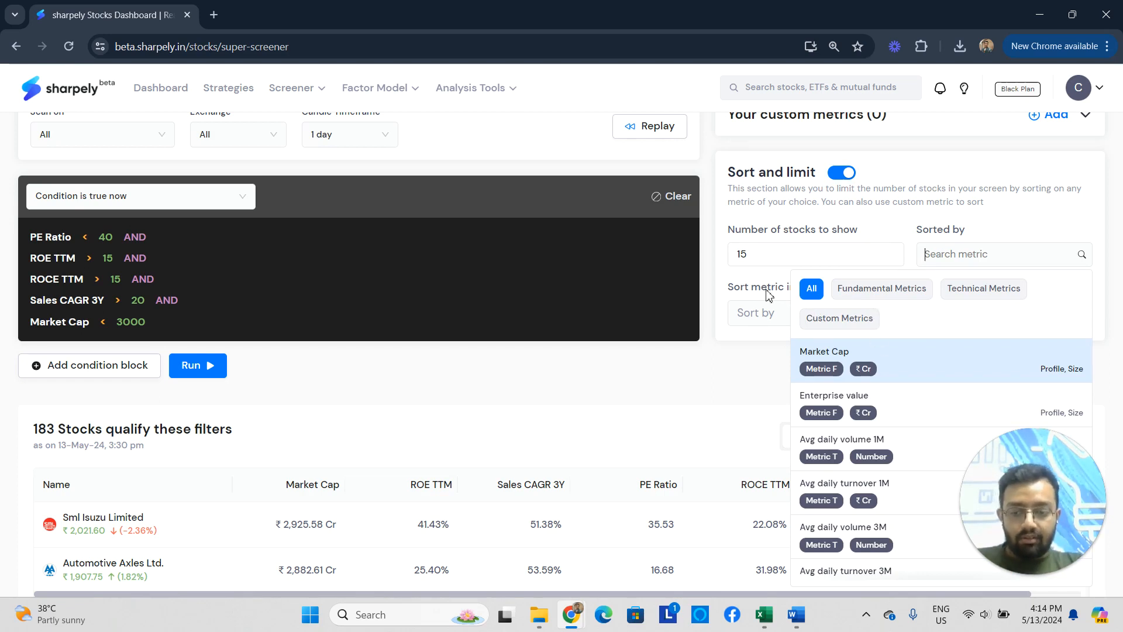
text(6)
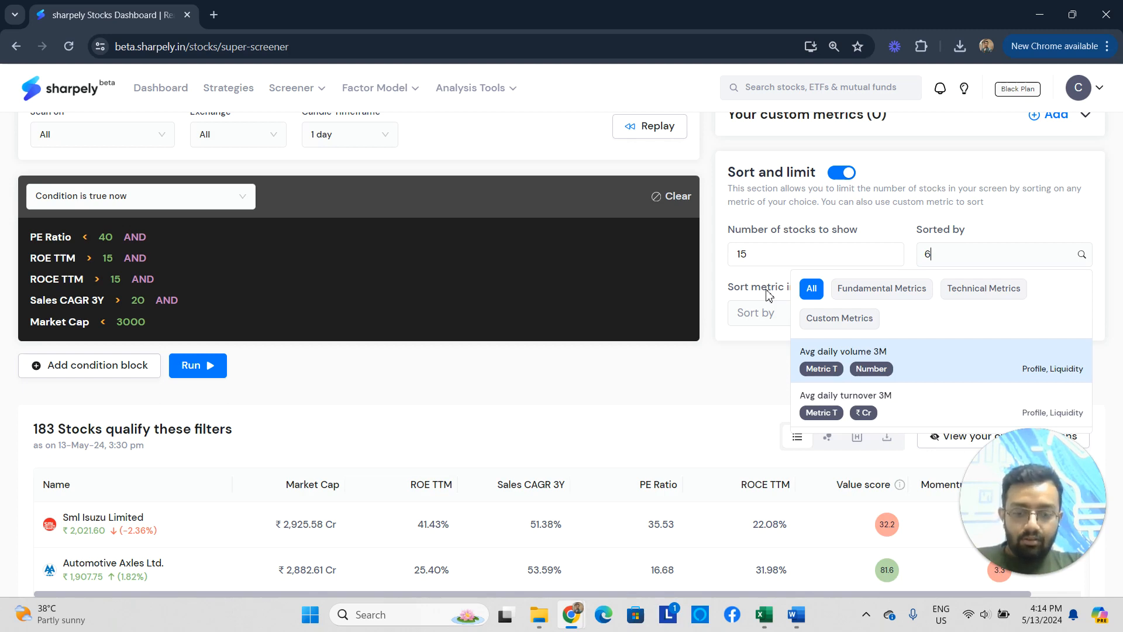
key(BackSpace)
text(return)
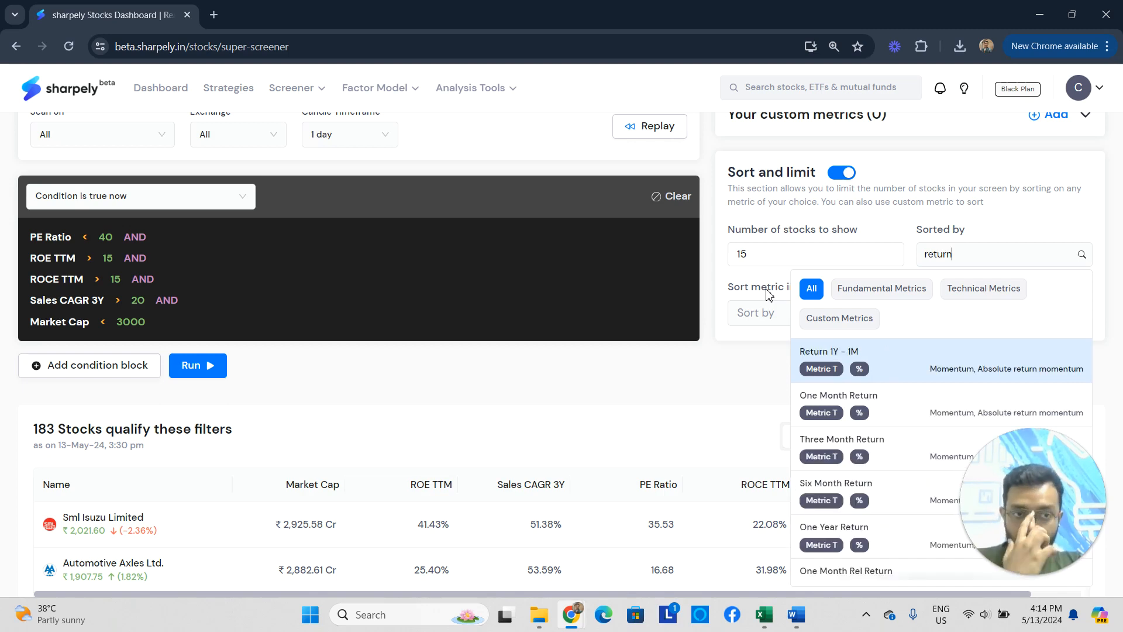
click(898, 493)
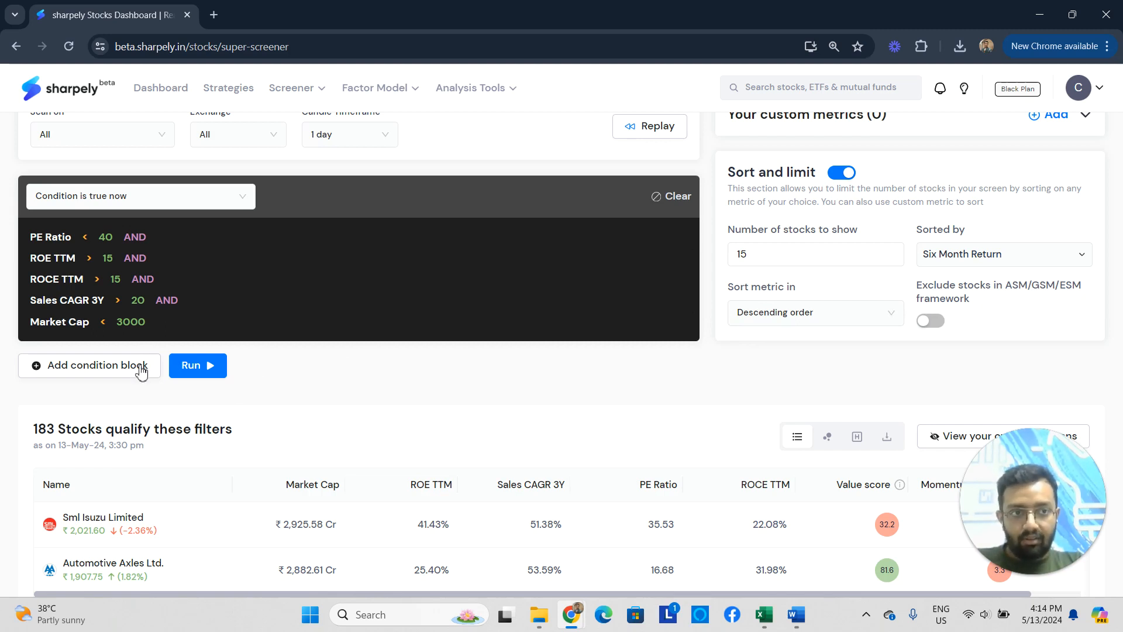
Rerun the screen with the sort and limit applied and review the resulting stocks and query conditions.
click(199, 374)
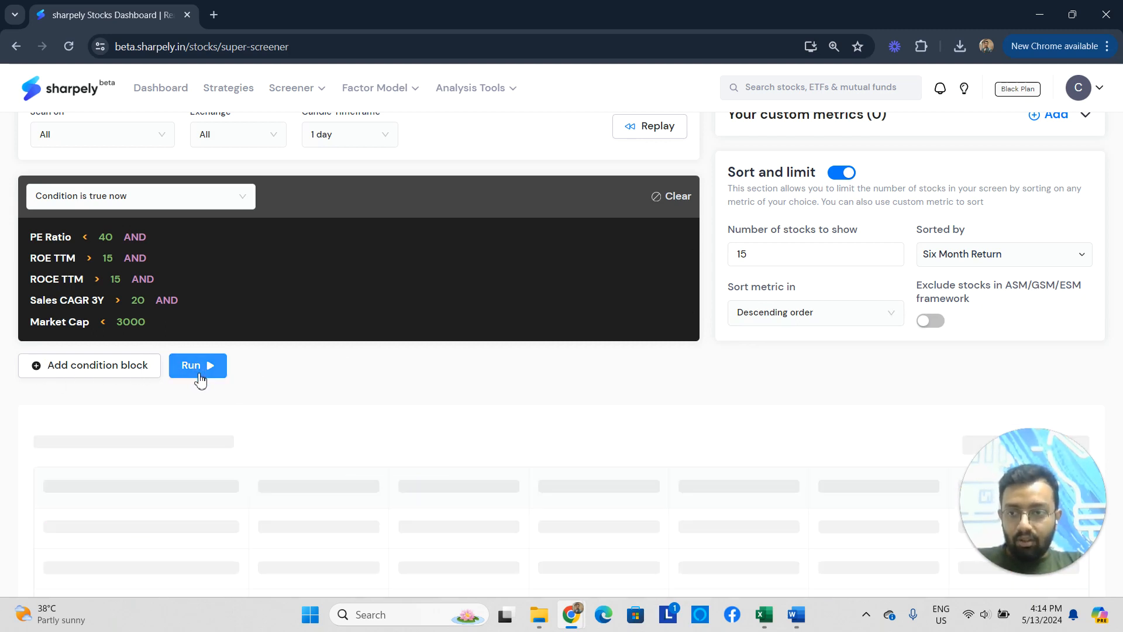
scroll(193, 389, down, 4)
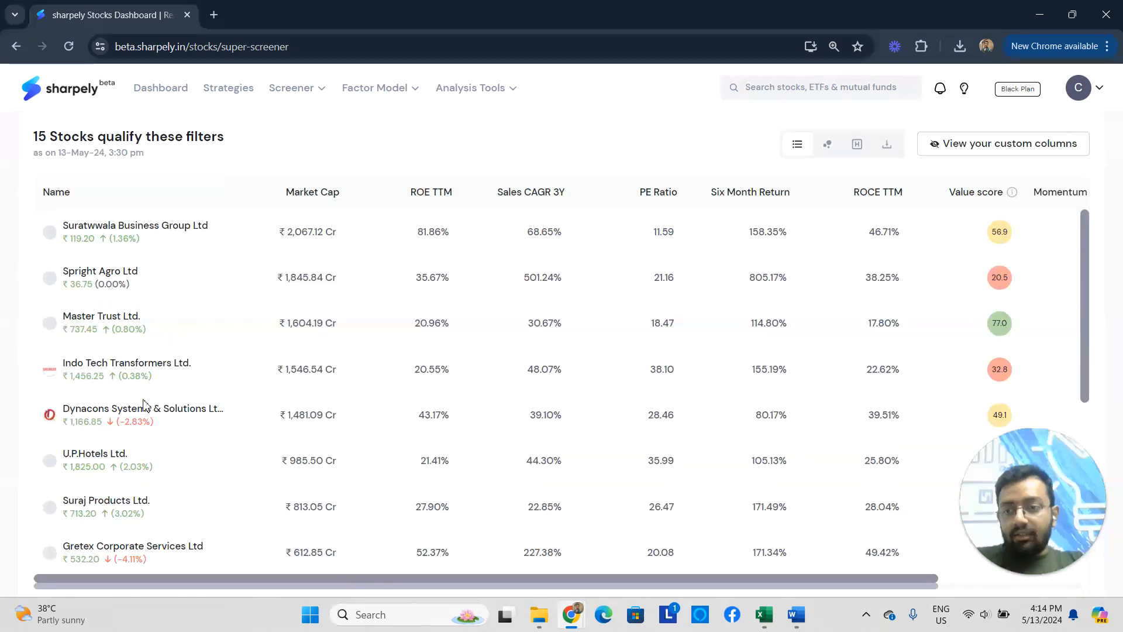
scroll(120, 319, up, 1)
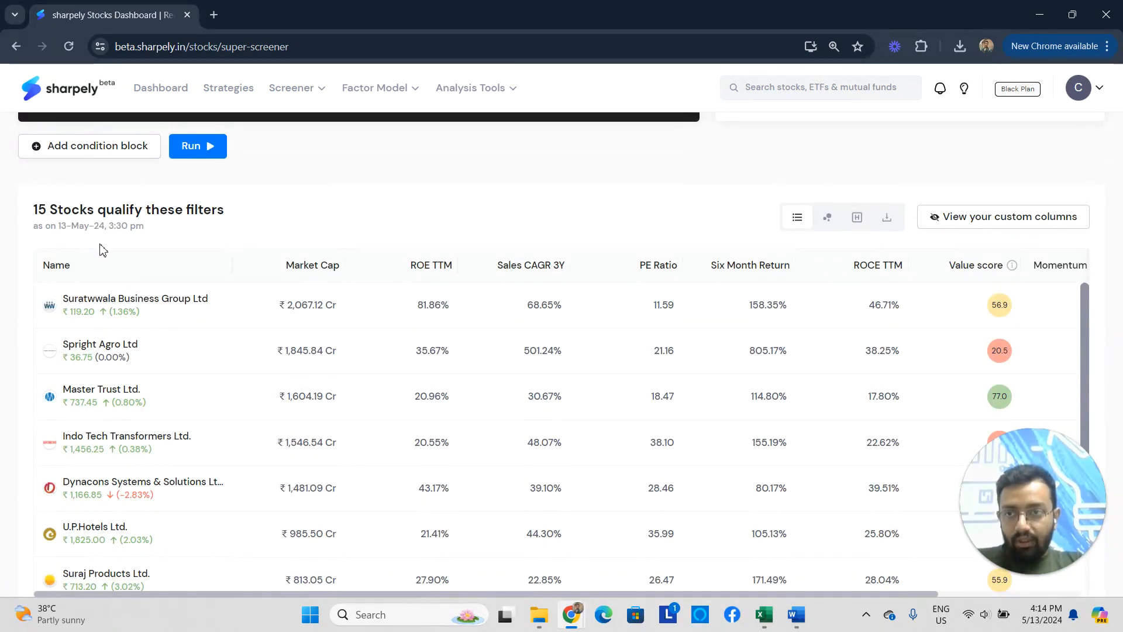
scroll(109, 257, up, 4)
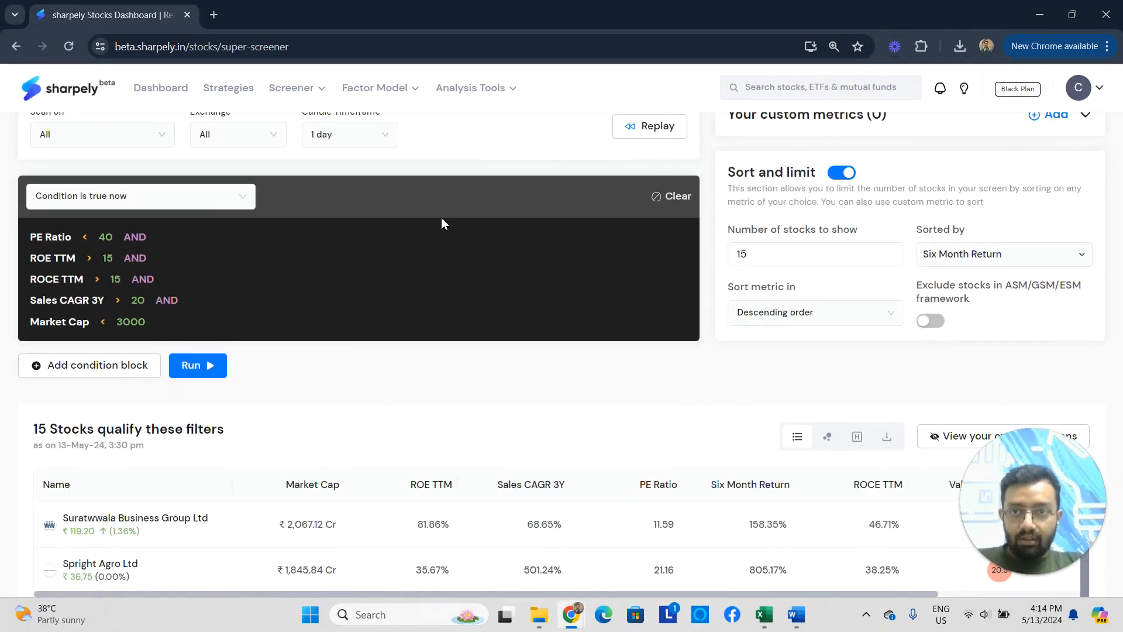
scroll(441, 221, up, 1)
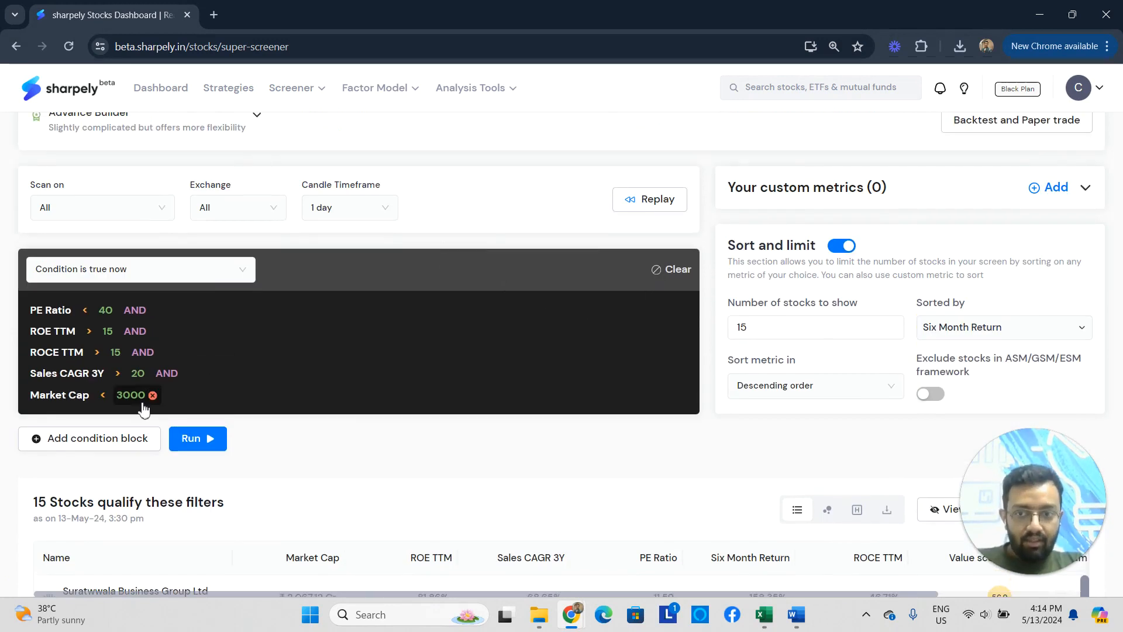
scroll(314, 416, up, 1)
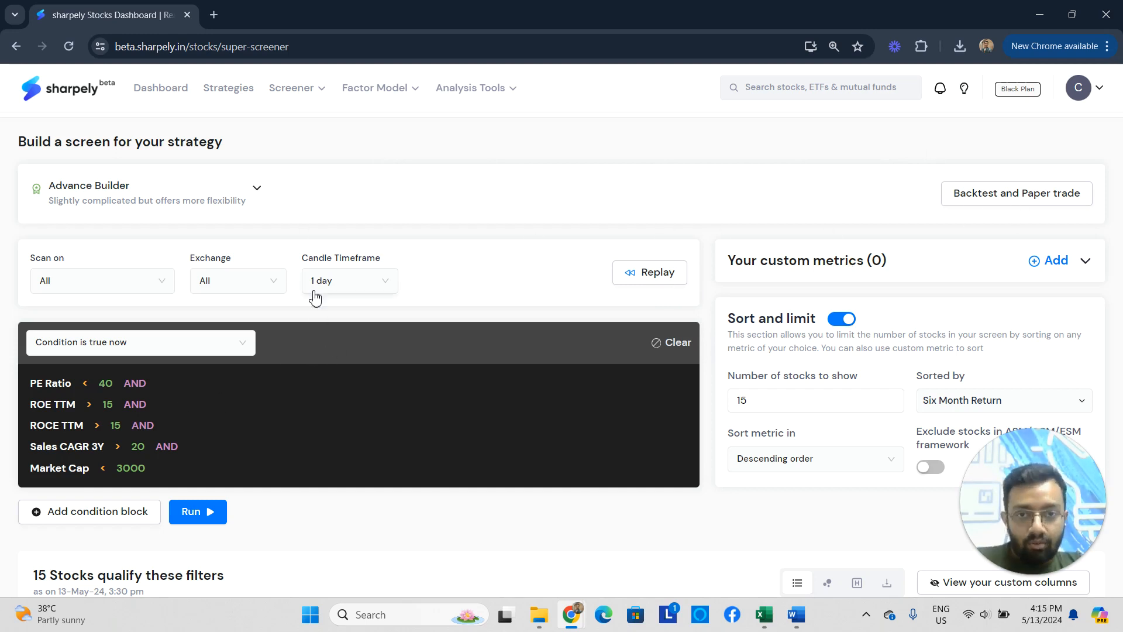
Open the backtest of the screen and review its one-year portfolio versus benchmark performance and trade summary.
click(999, 202)
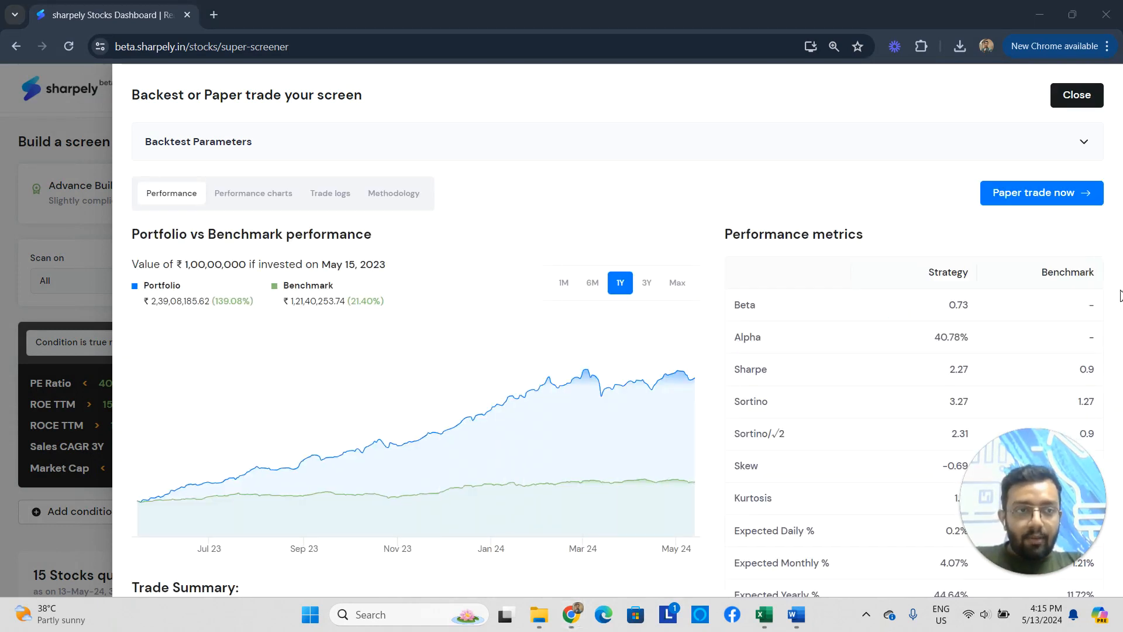
scroll(526, 398, down, 2)
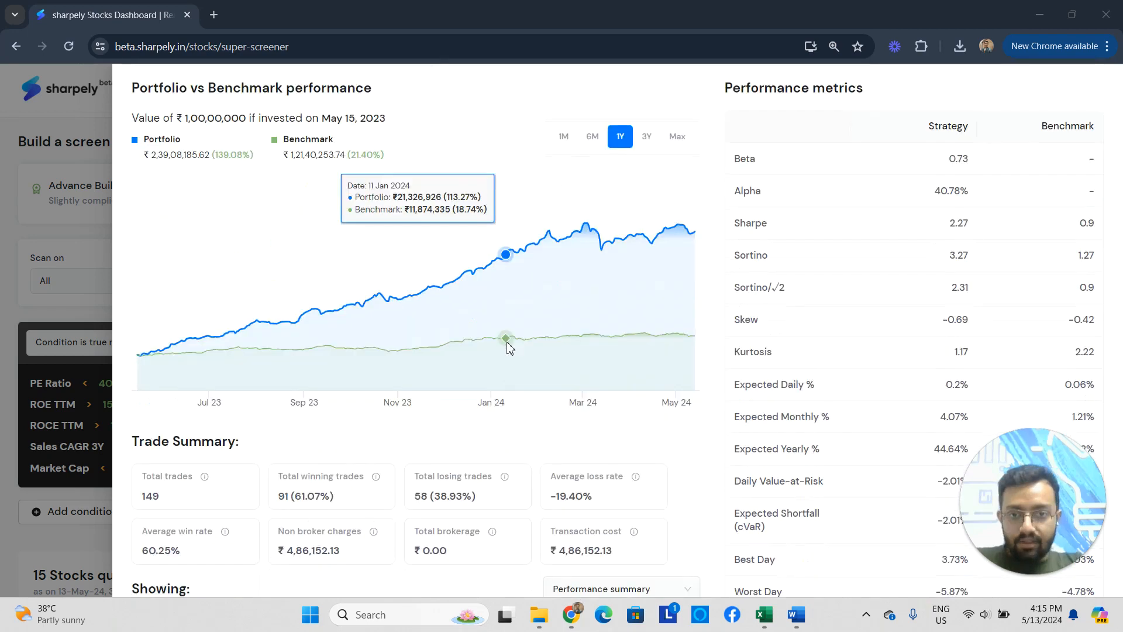
scroll(644, 342, up, 1)
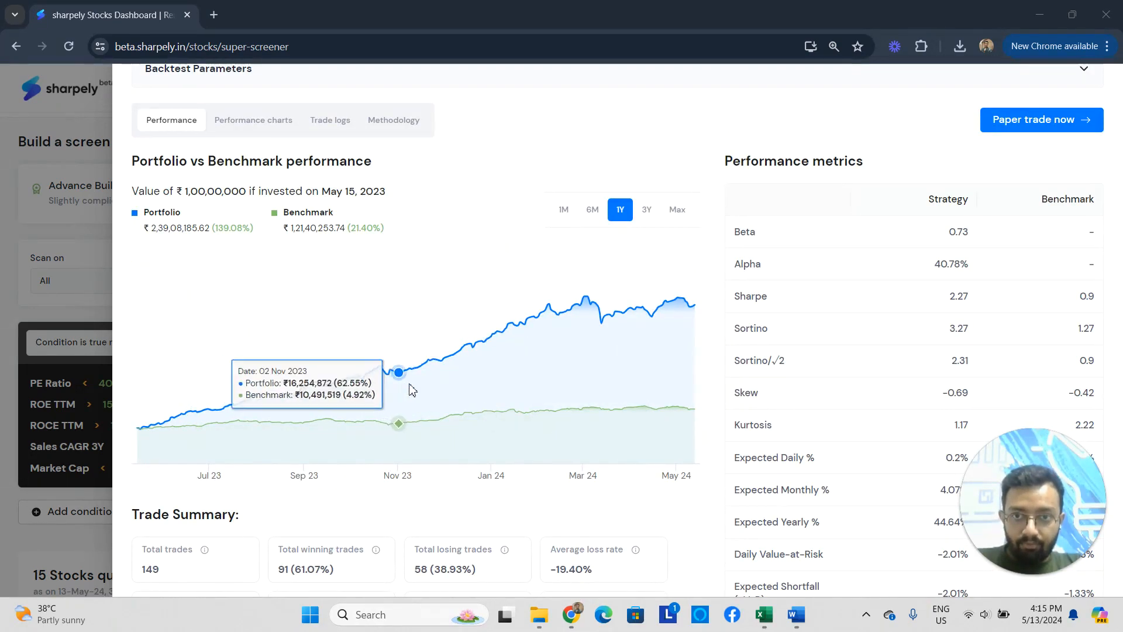
scroll(544, 386, down, 1)
scroll(561, 374, up, 1)
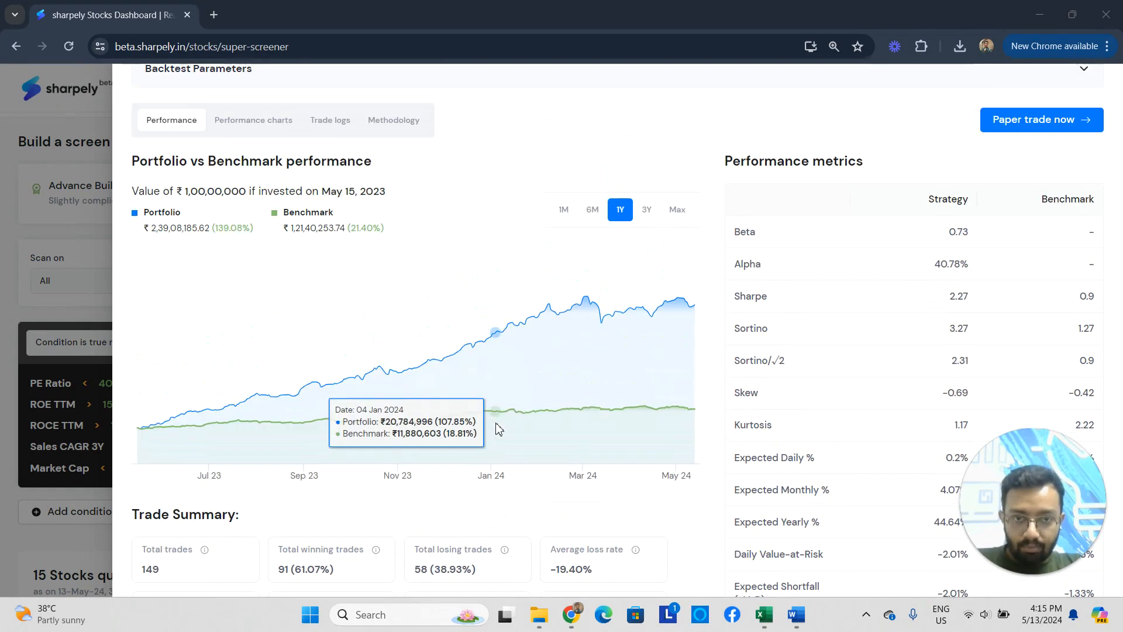
Compare the portfolio and benchmark returns over the 3Y, Max, 6M and 1Y periods, ending on the 3Y view.
click(655, 215)
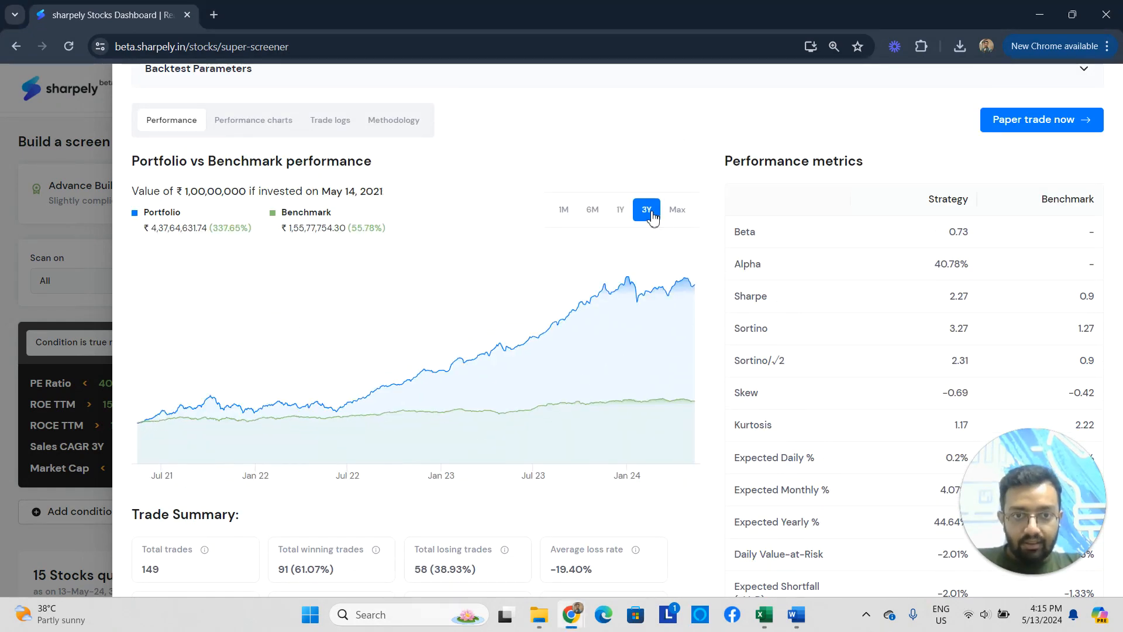
click(679, 214)
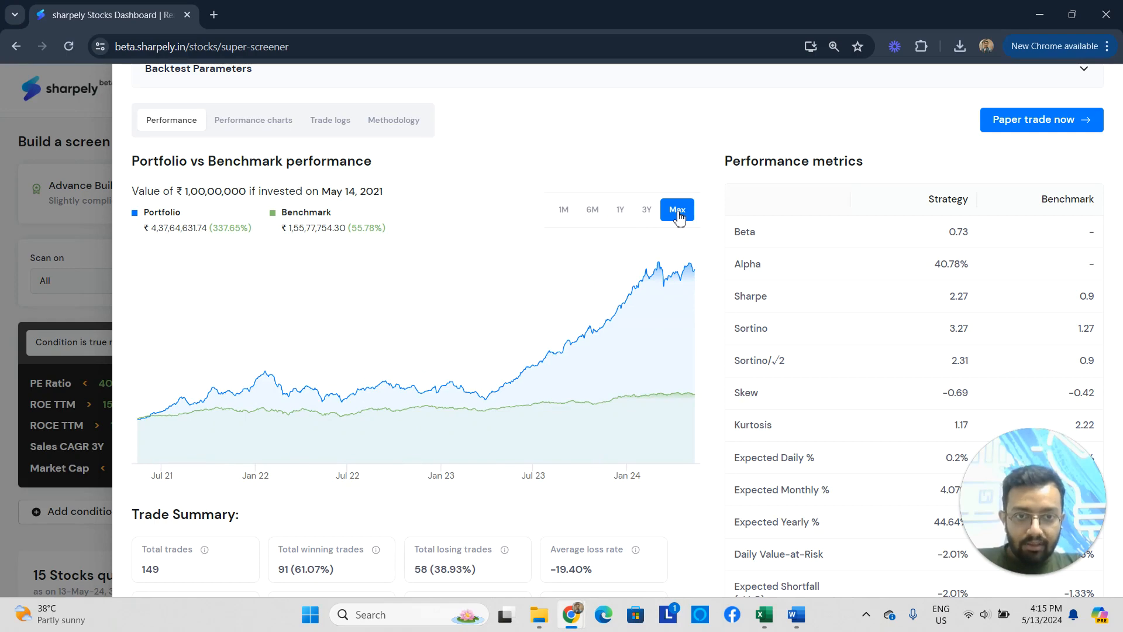
scroll(234, 351, up, 1)
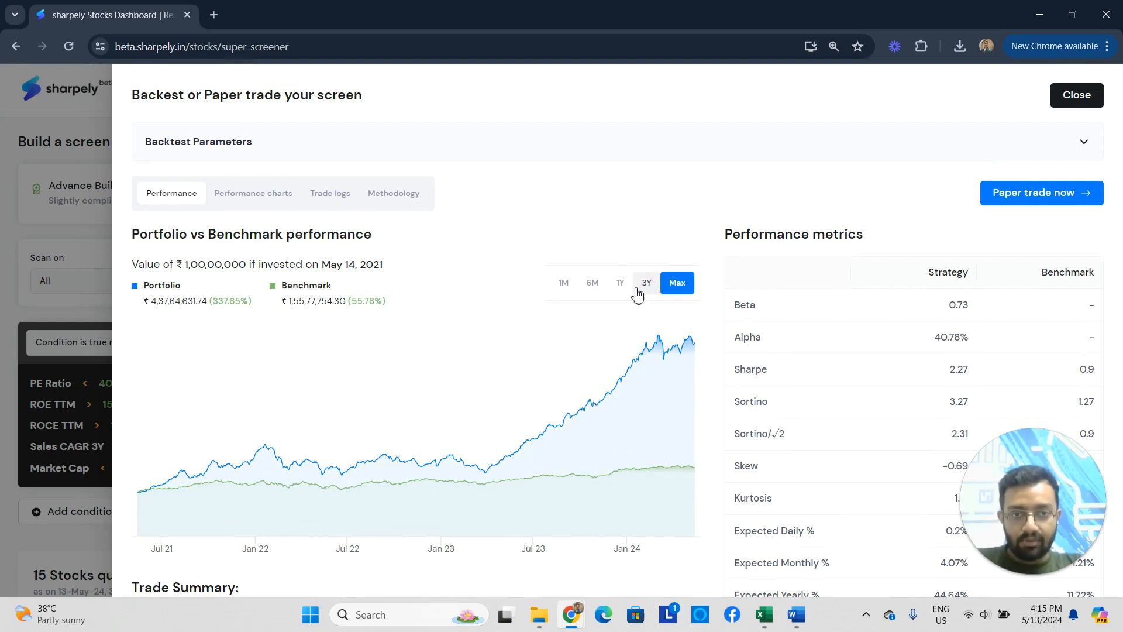
click(596, 291)
click(633, 288)
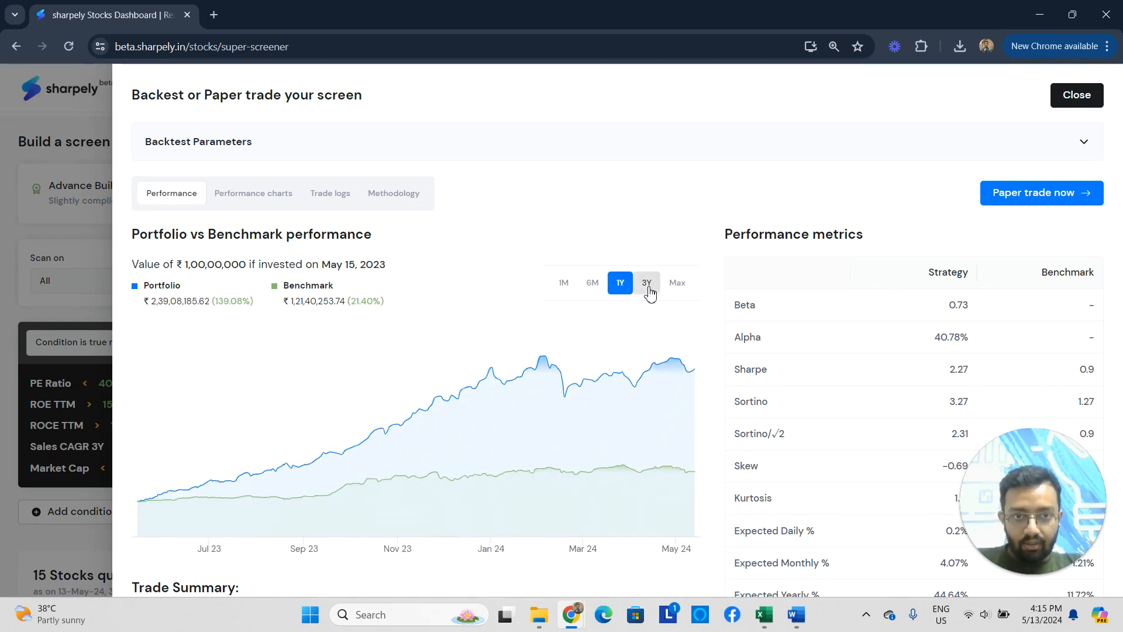
click(647, 283)
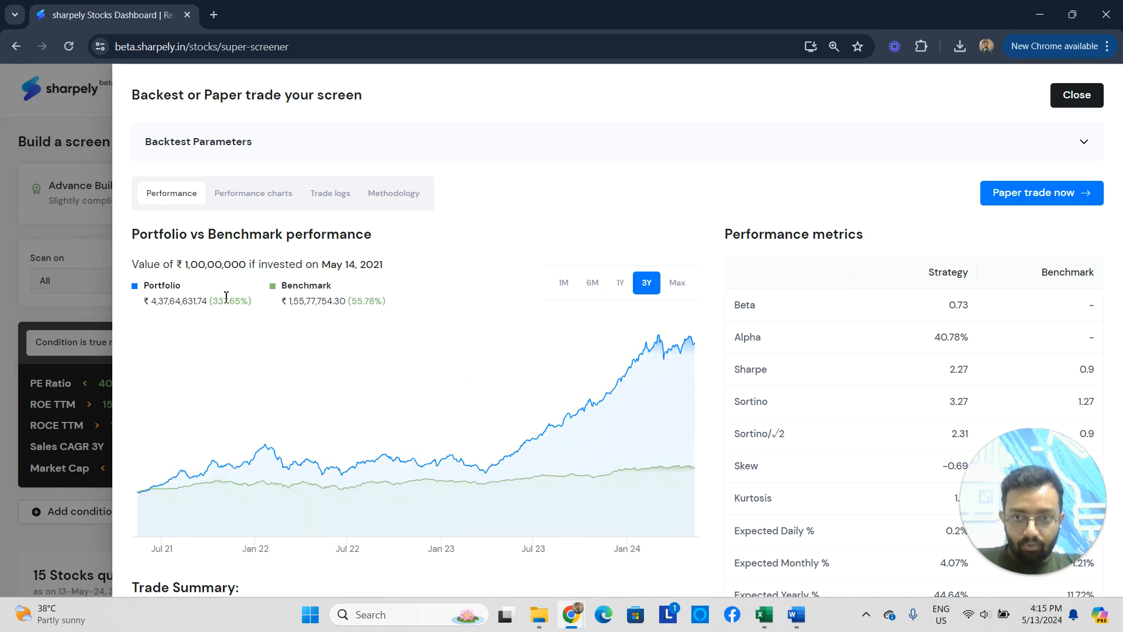
drag(251, 303, 212, 305)
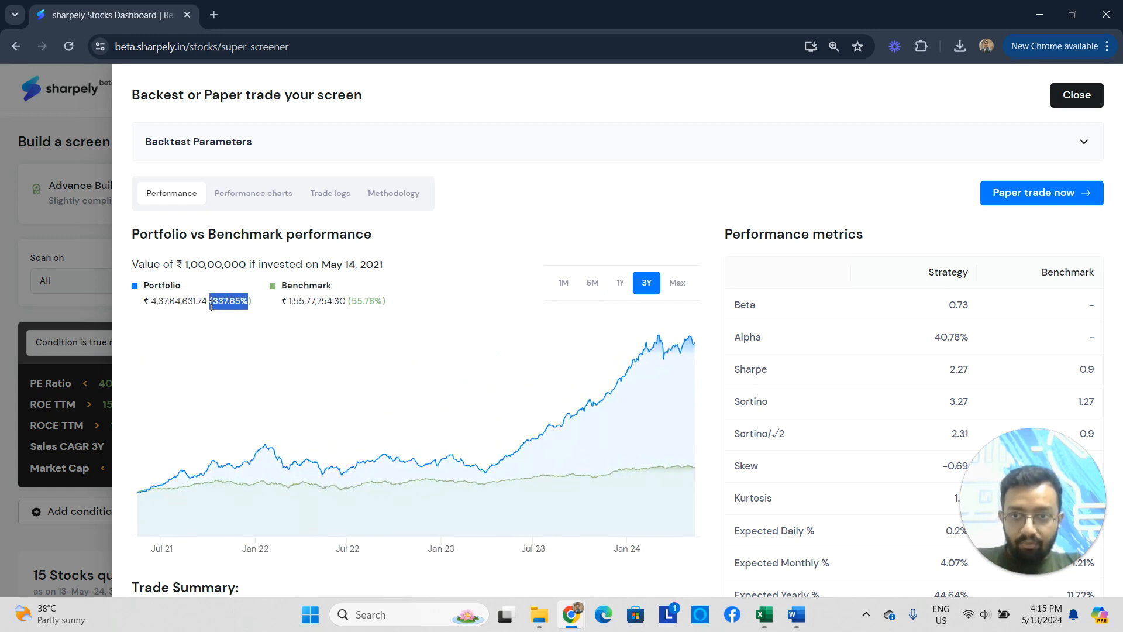
drag(386, 303, 354, 303)
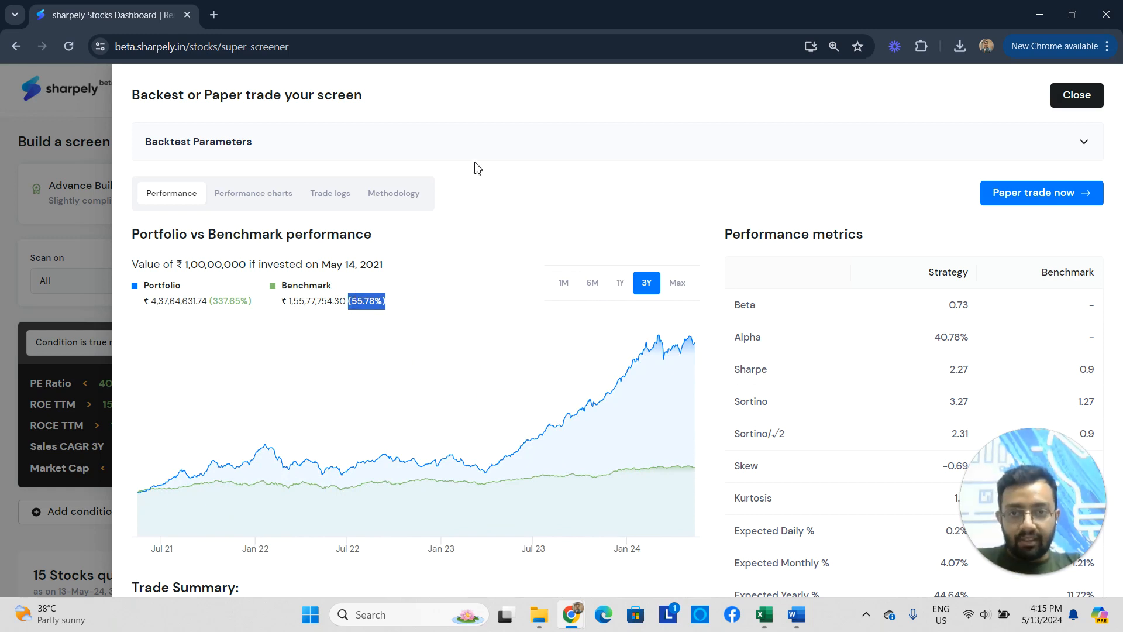
Expand the backtest parameters and review the rebalancing, position sizing and risk settings.
click(513, 154)
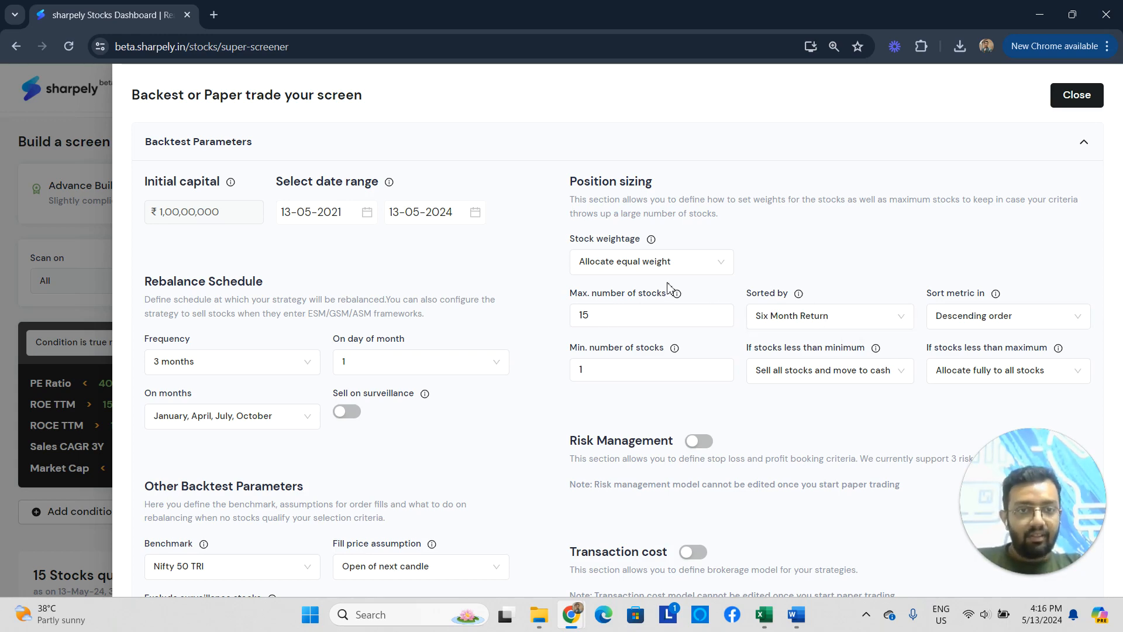
scroll(591, 413, down, 1)
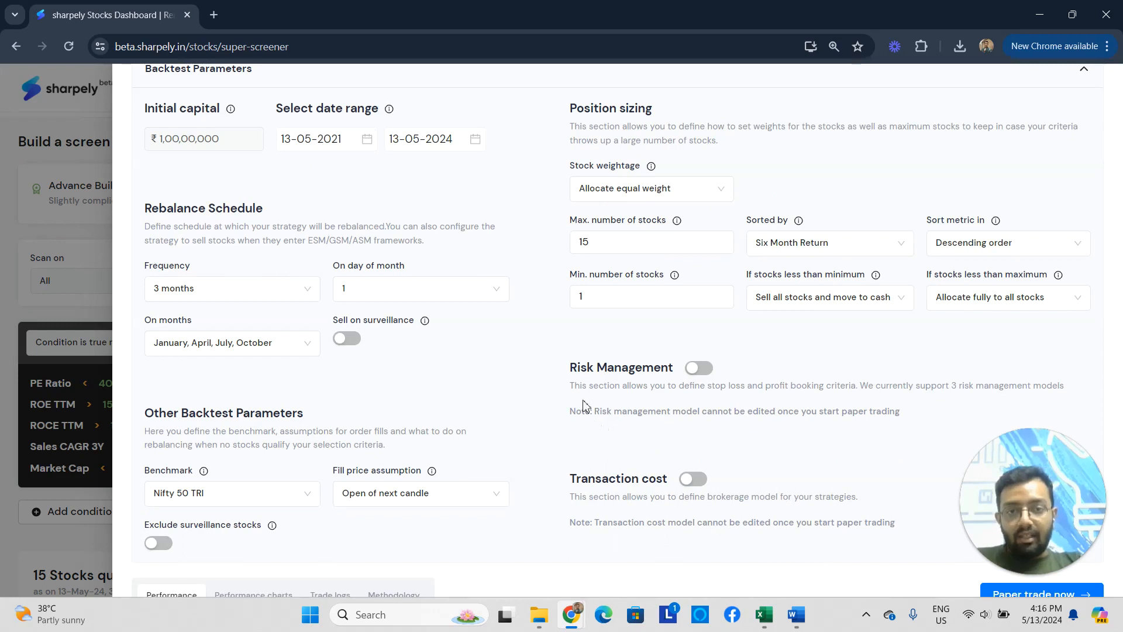
Try Weight by metric as the stock weightage, browse the available weighting metrics, and return to Allocate equal weight.
click(658, 194)
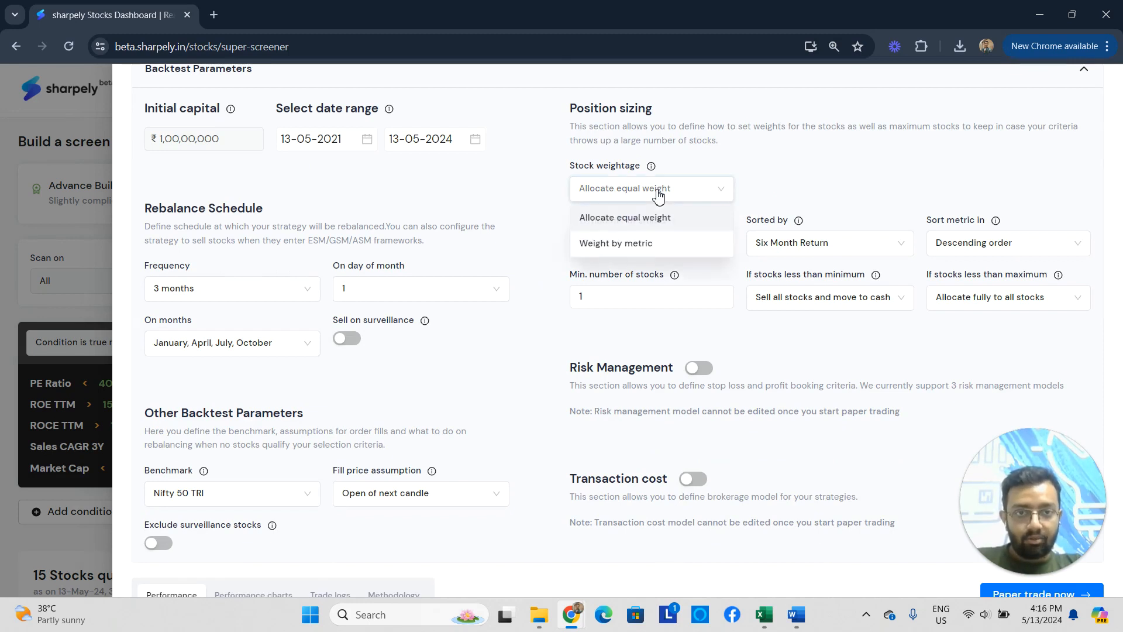
click(638, 249)
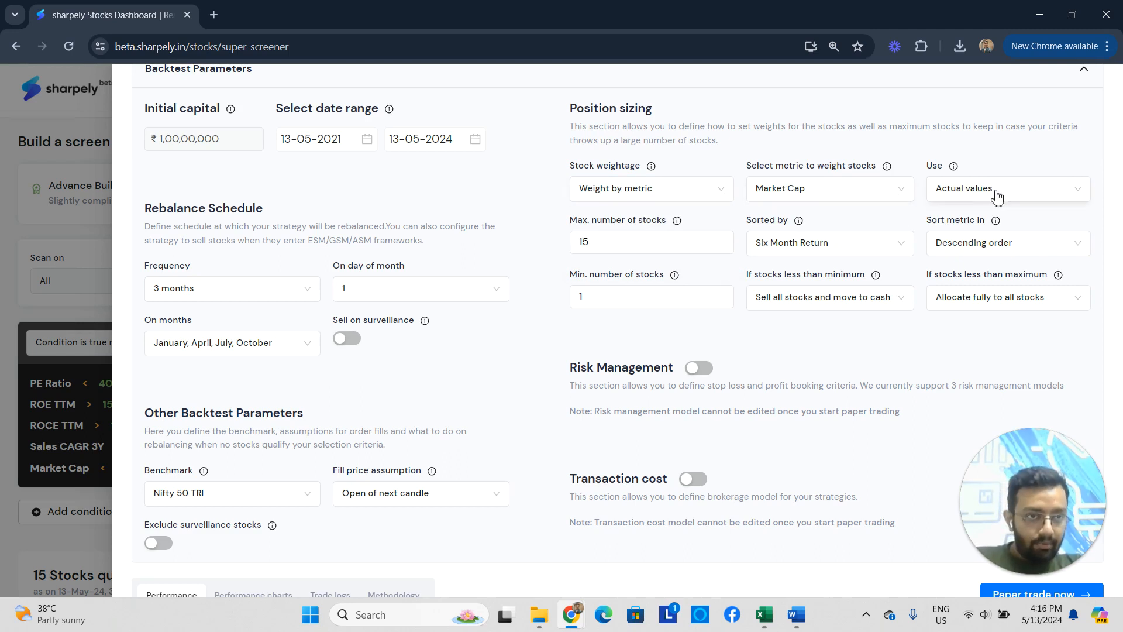
click(807, 193)
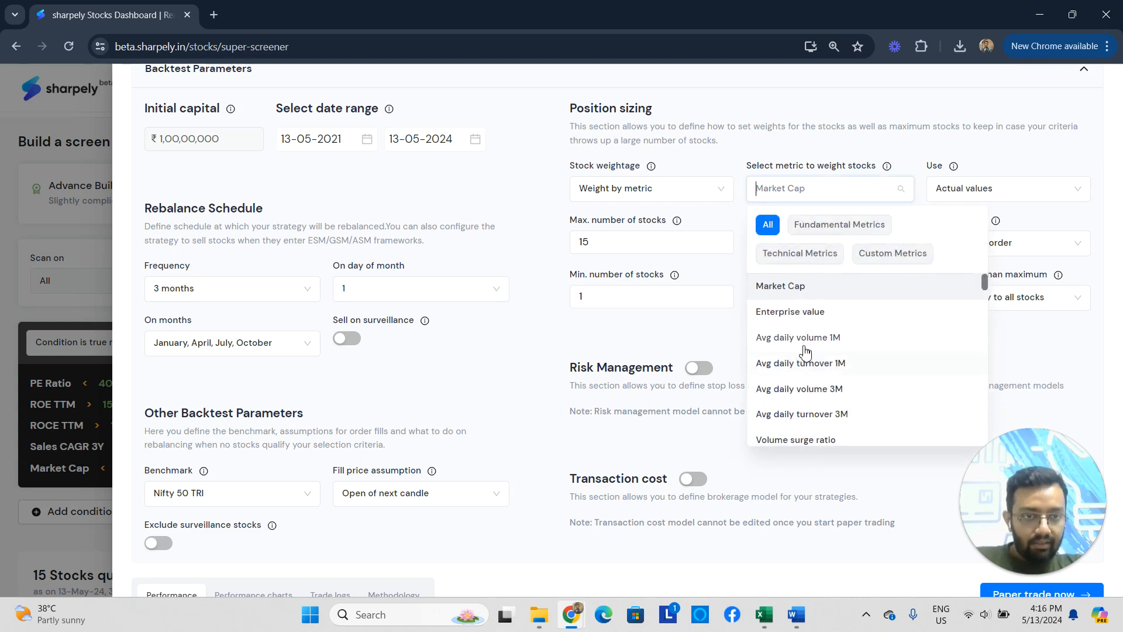
scroll(801, 351, down, 4)
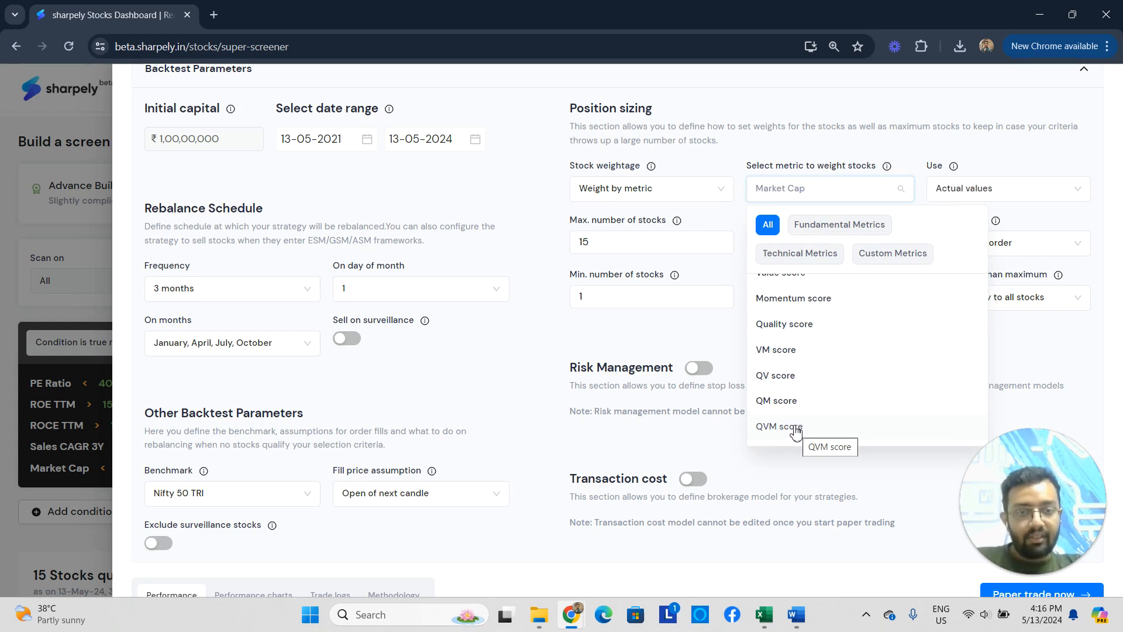
click(657, 199)
click(640, 219)
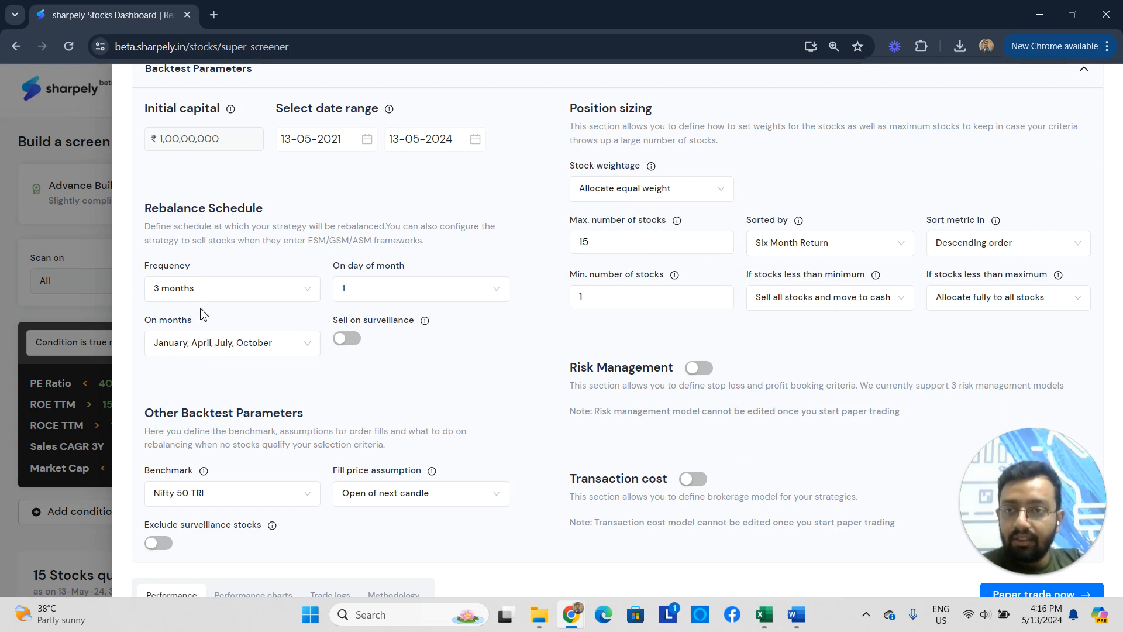
Set the rebalance frequency of the backtest to 1 month.
click(202, 289)
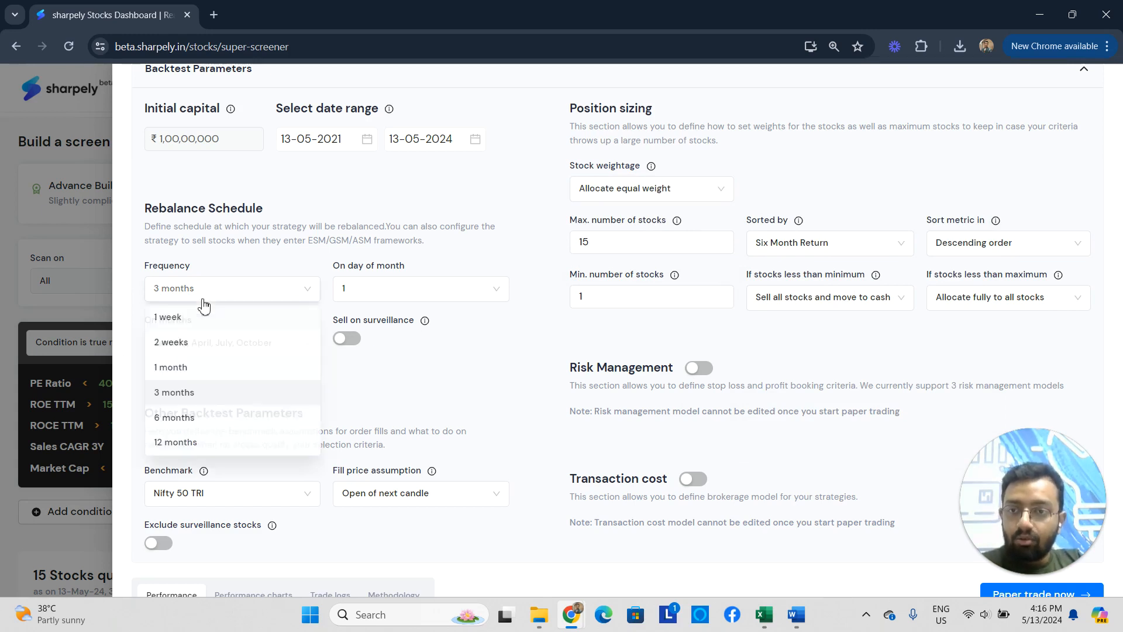
click(195, 370)
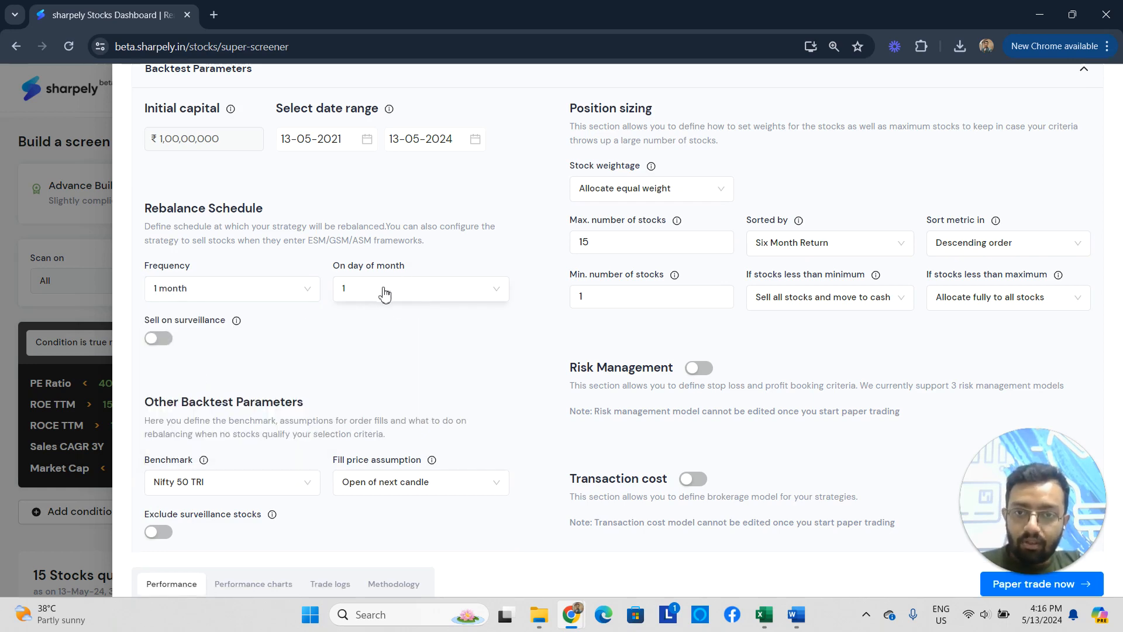
Browse the available benchmark indices and set the backtest benchmark to Nifty 500 TRI.
scroll(228, 292, down, 1)
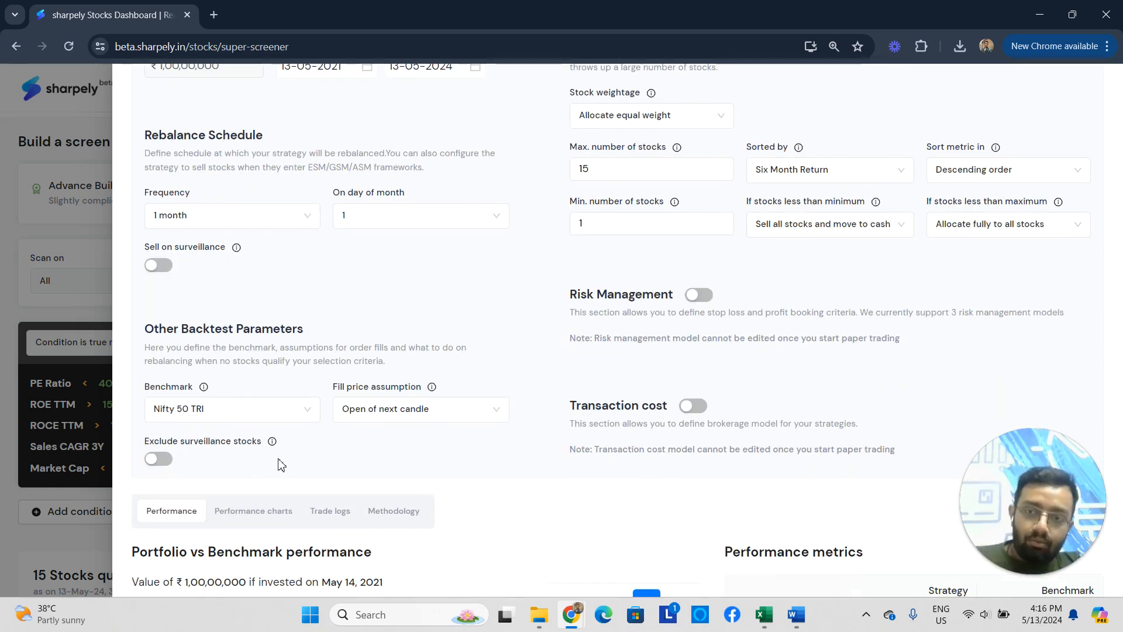
click(223, 408)
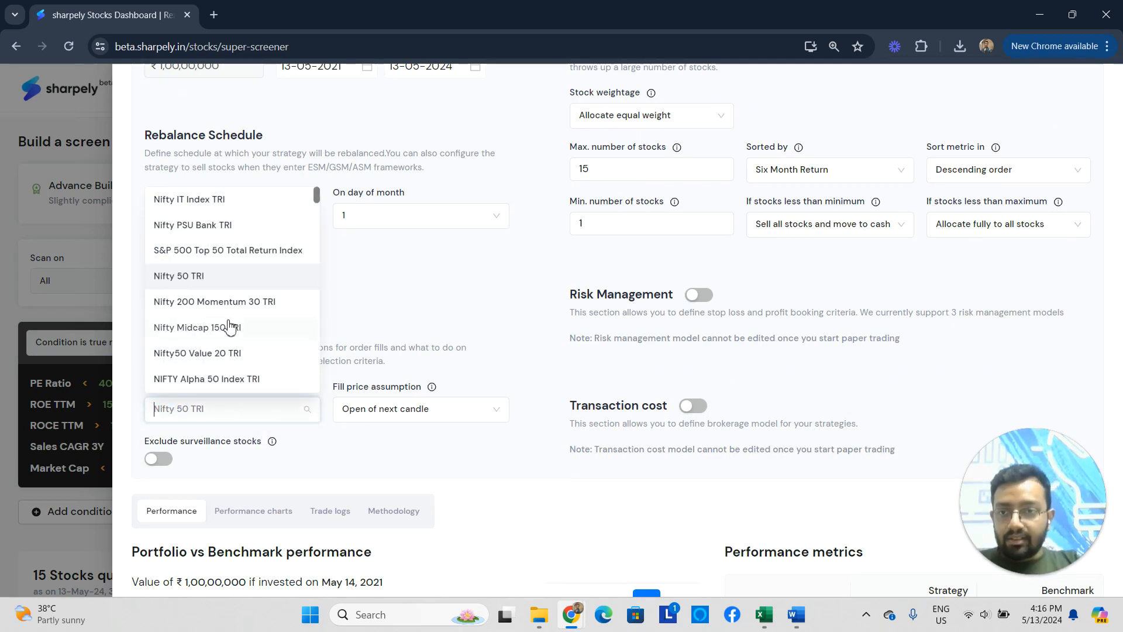
scroll(252, 363, down, 2)
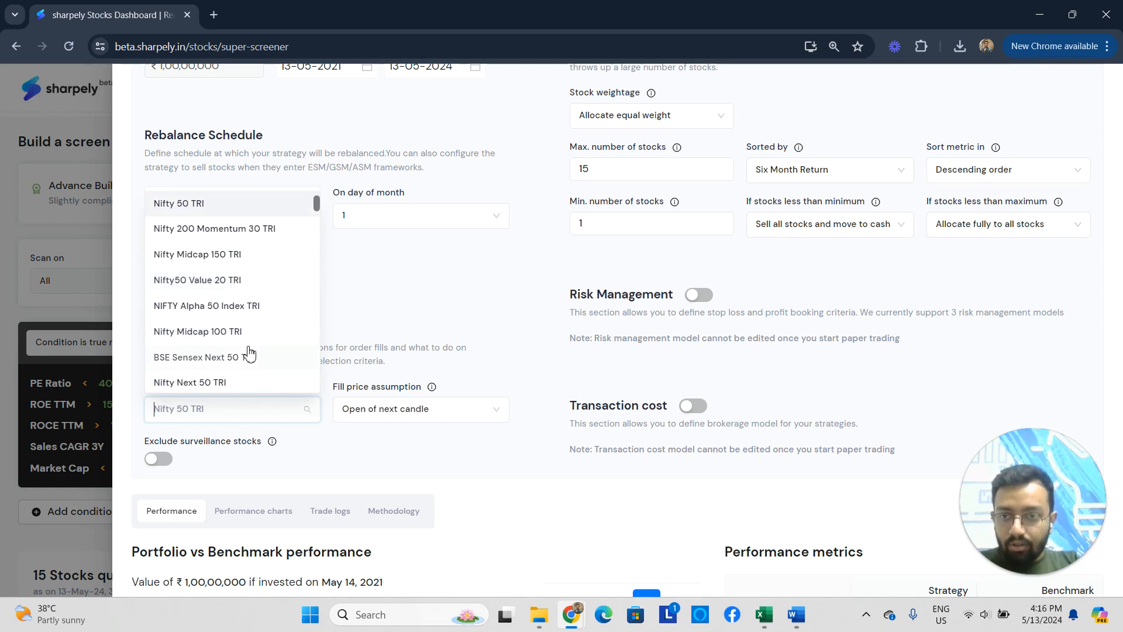
scroll(249, 351, down, 1)
scroll(245, 283, down, 1)
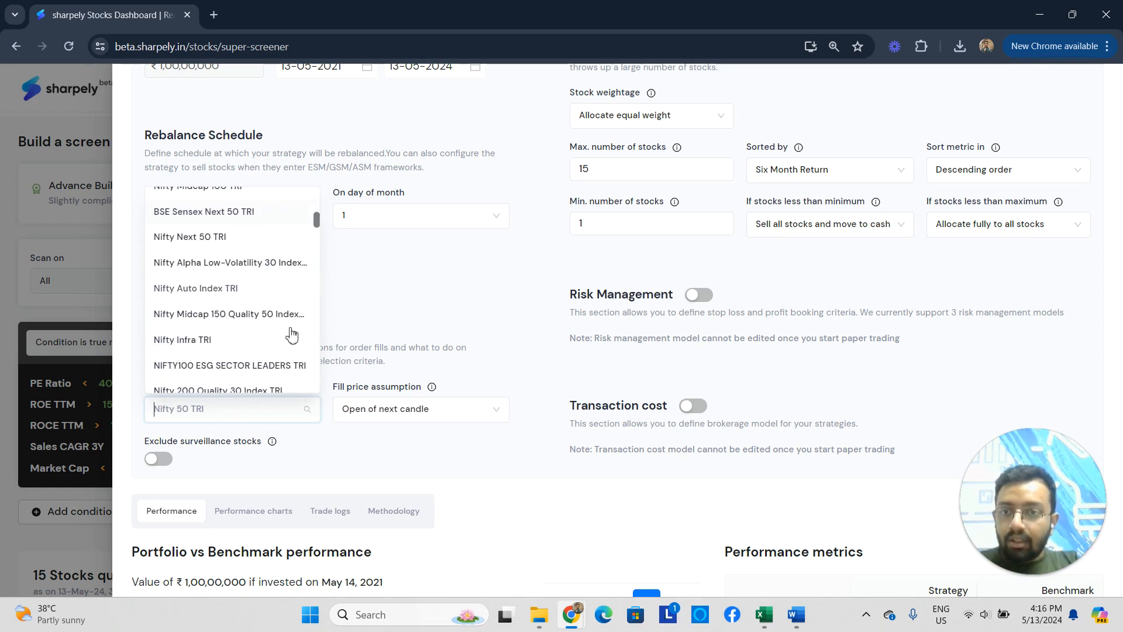
scroll(280, 340, down, 1)
scroll(251, 342, down, 3)
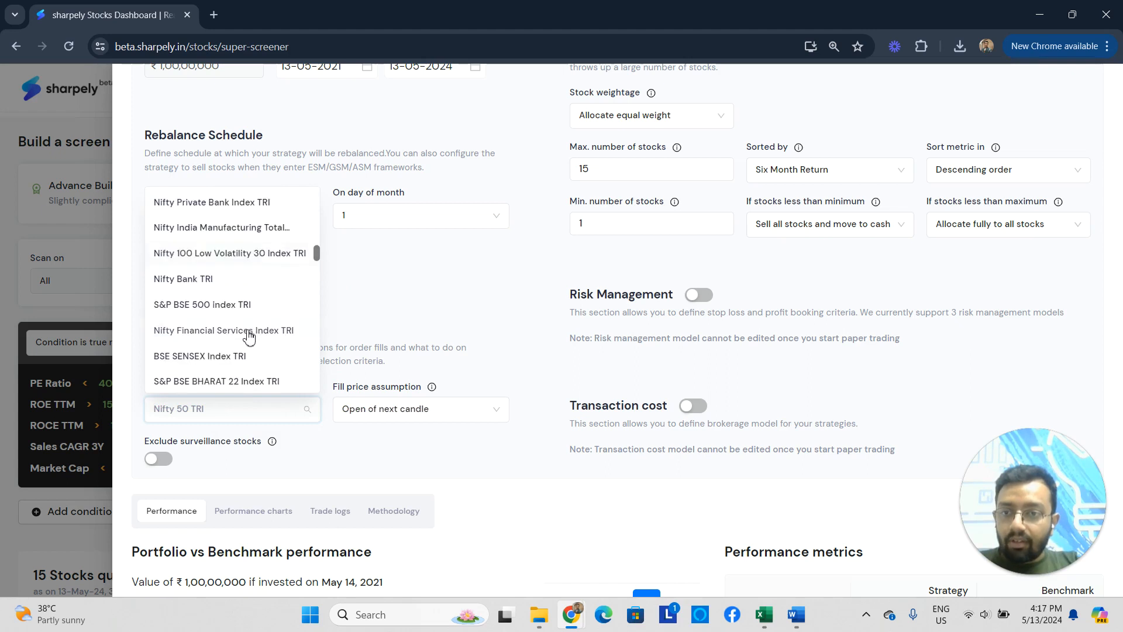
scroll(249, 336, down, 3)
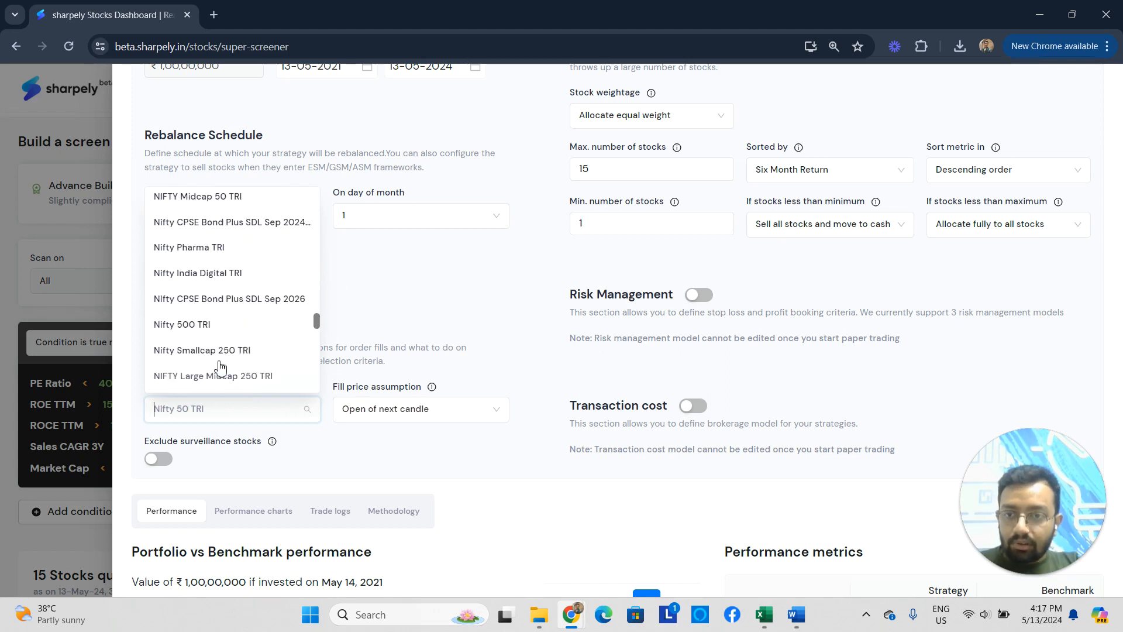
click(203, 326)
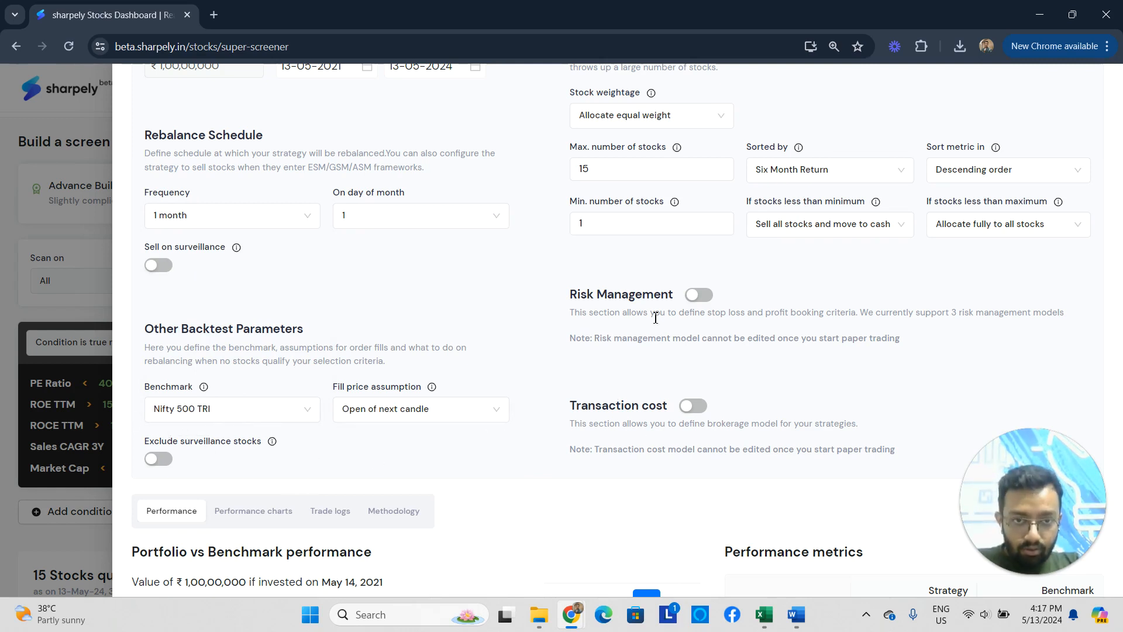
Enable risk management for the backtest and choose the Fixed Stop and Take Profit model.
scroll(537, 359, up, 1)
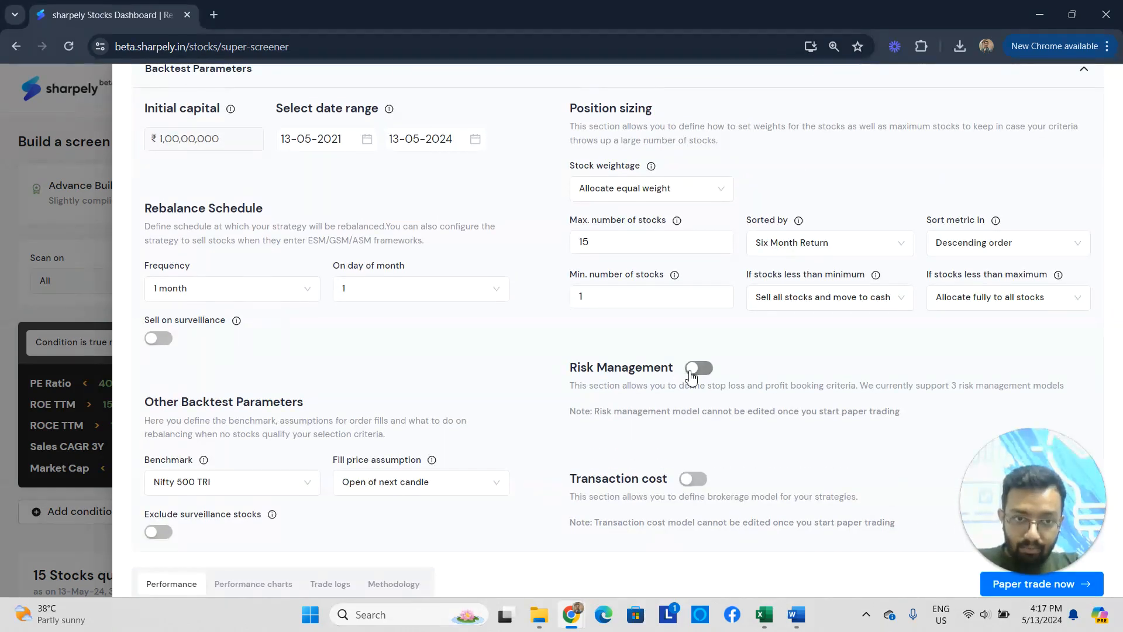
click(694, 374)
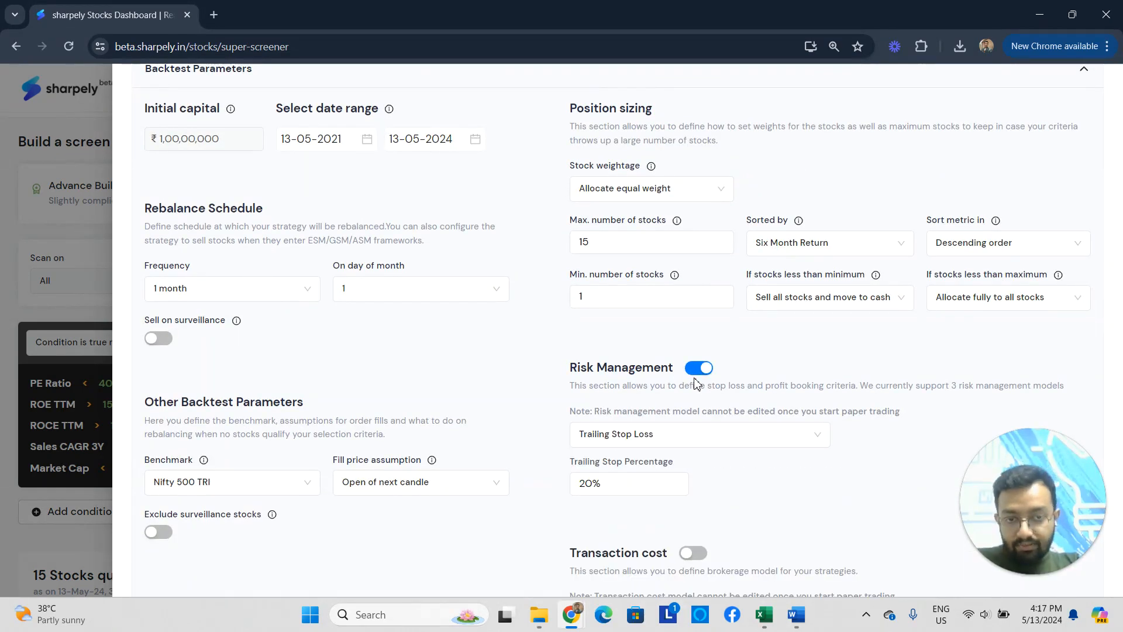
click(693, 447)
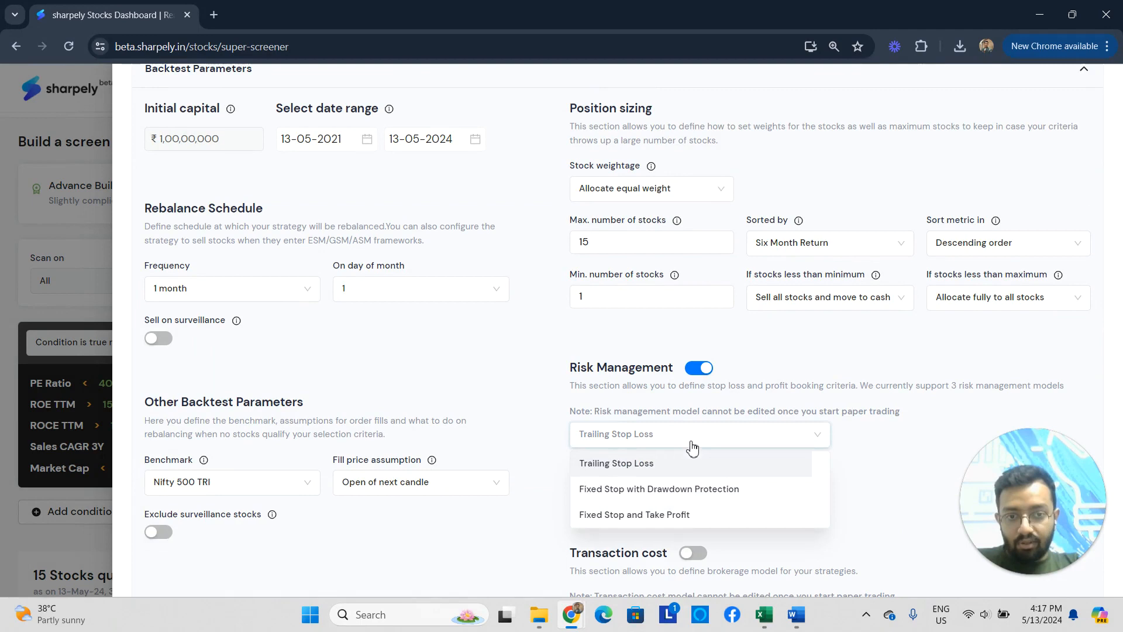
click(638, 515)
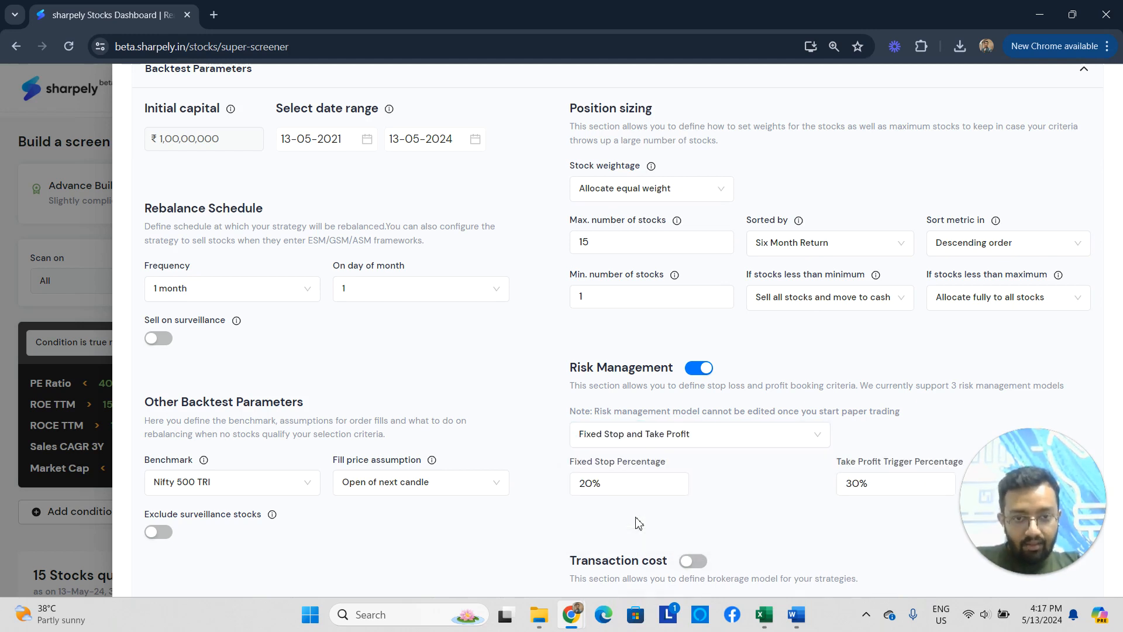
Set the fixed stop percentage to 10% and the take profit trigger percentage to 20%.
drag(657, 486, 572, 481)
text(10%)
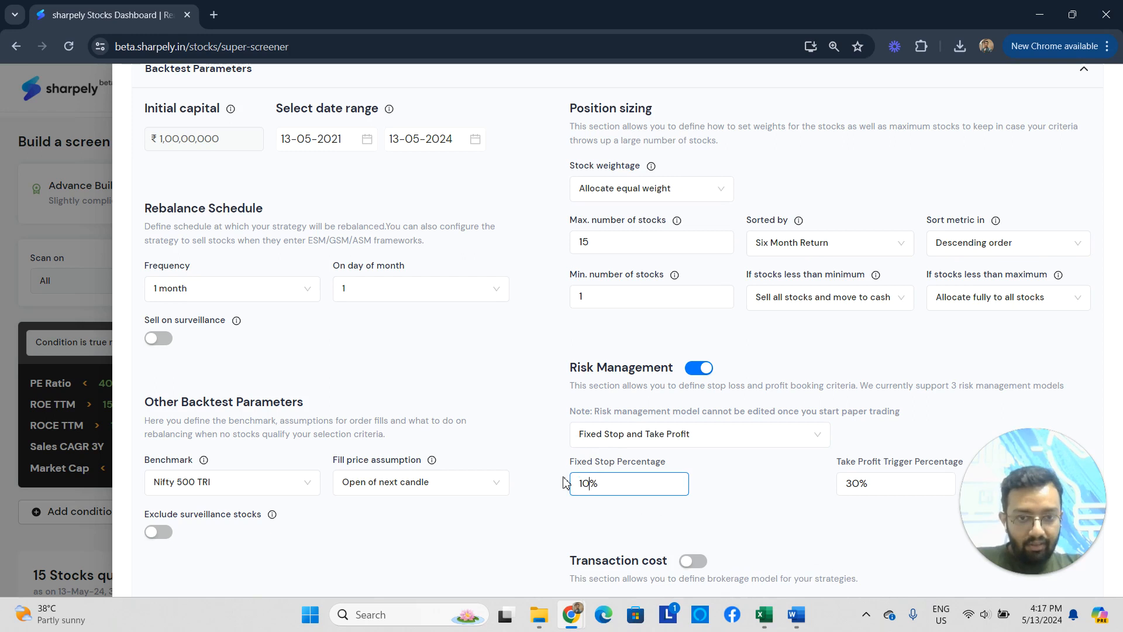
click(843, 483)
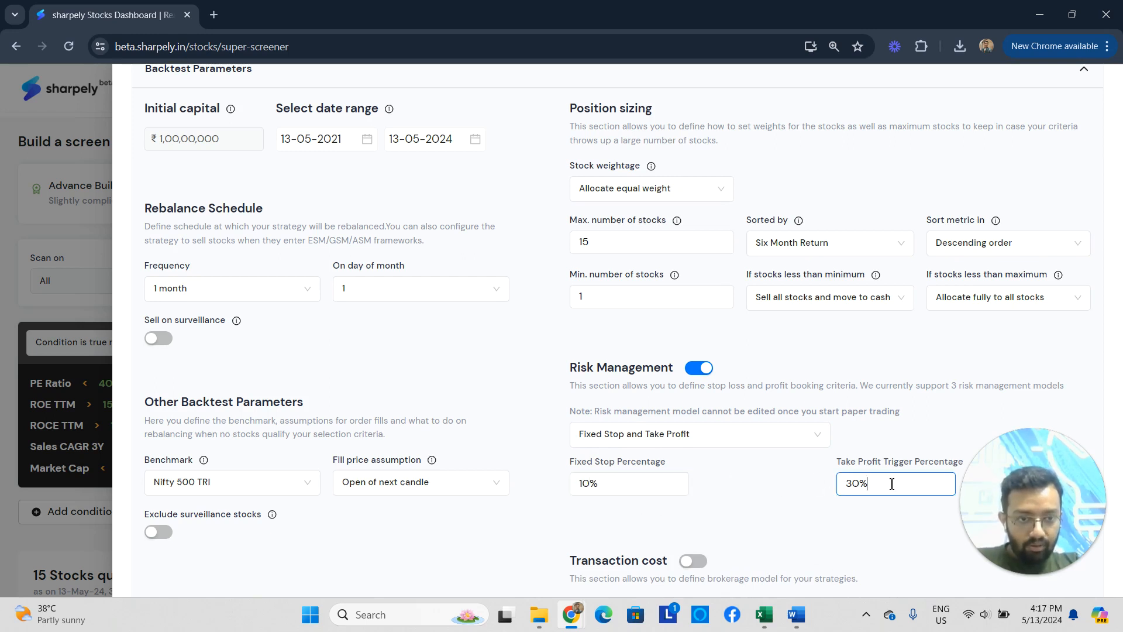
key(Delete)
key(Delete)
key(Delete)
text(20)
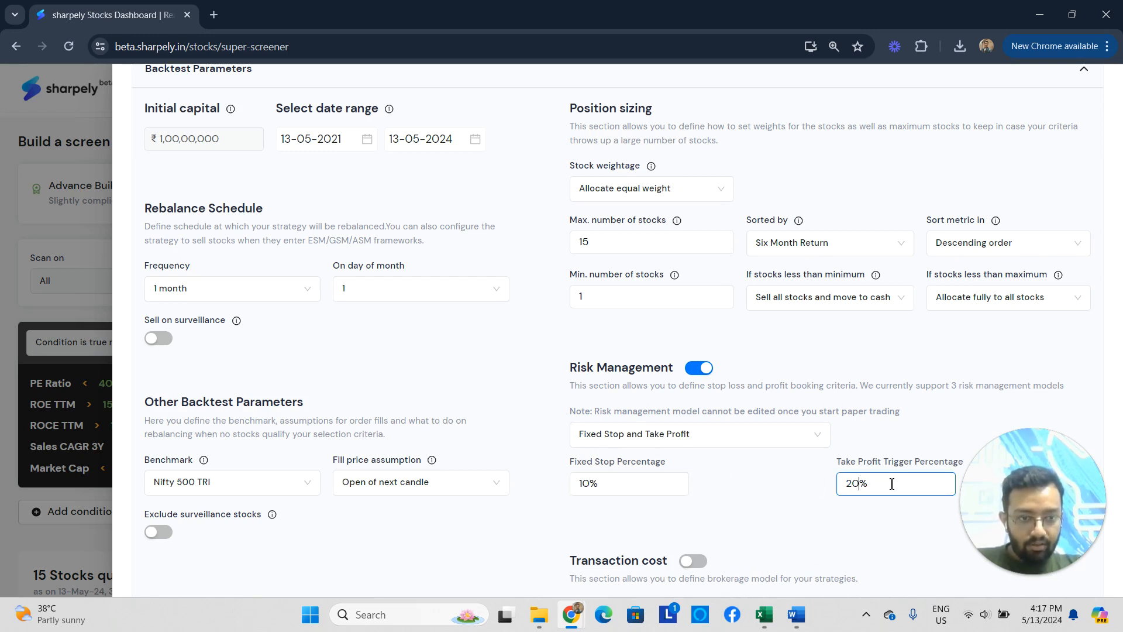
click(846, 374)
Turn on transaction cost for the backtest with Zerodha as the brokerage model.
scroll(842, 370, down, 1)
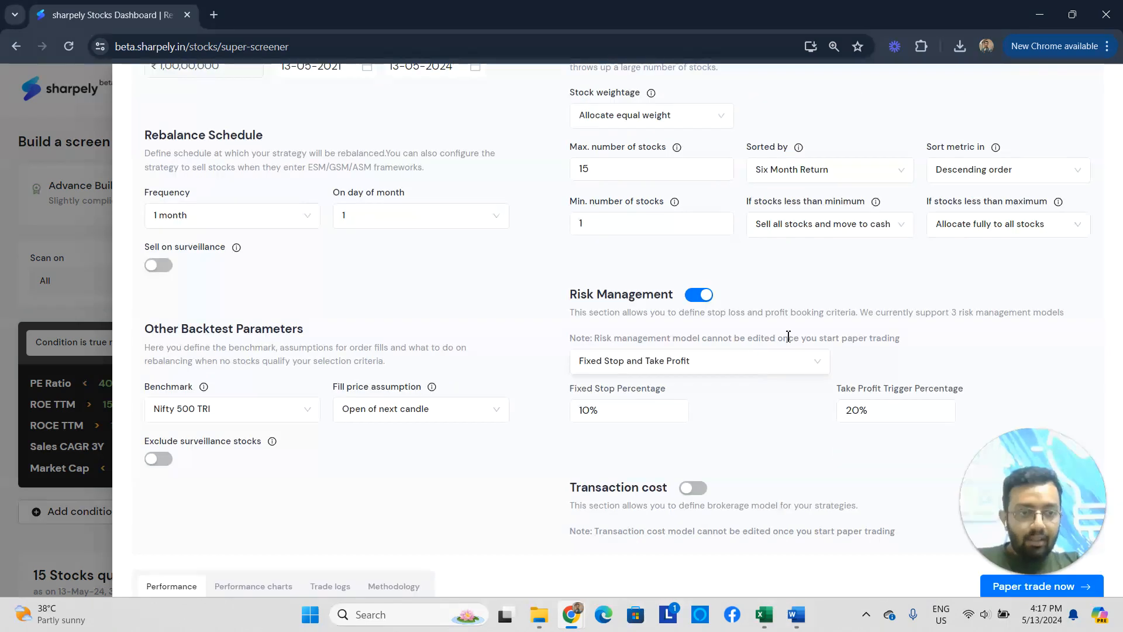
scroll(702, 374, down, 1)
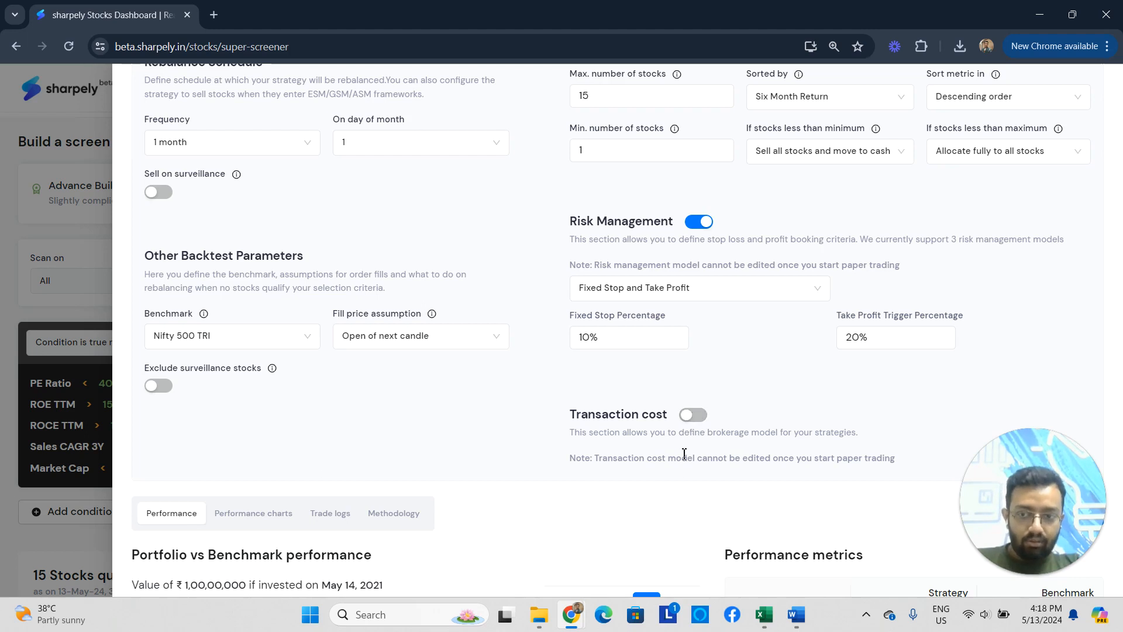
click(692, 415)
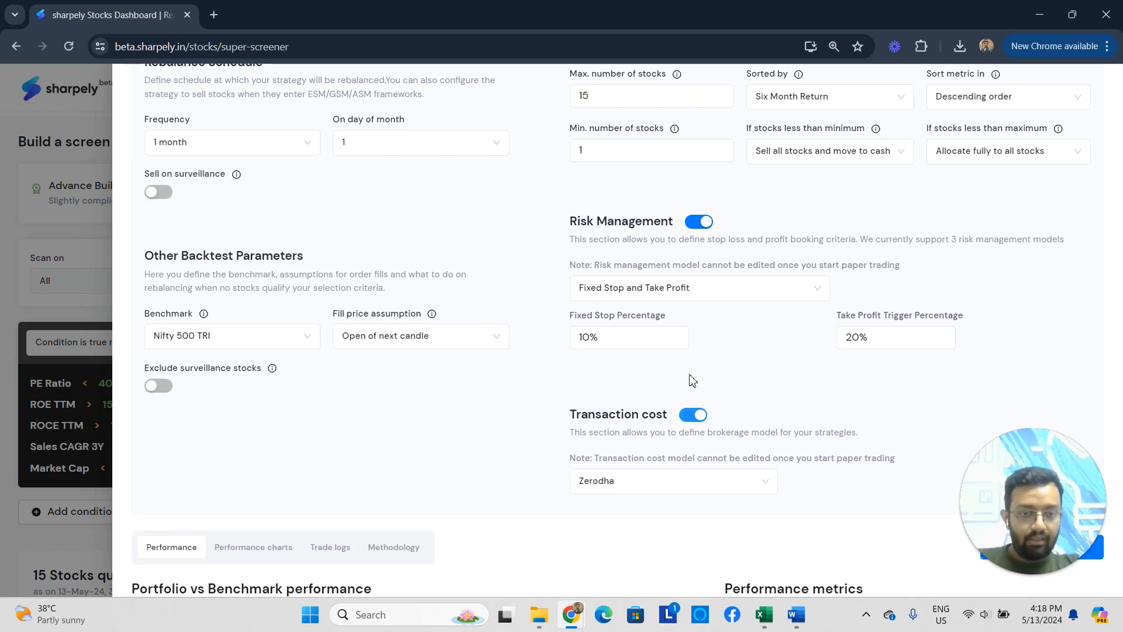
Review the backtest parameters, re-run the backtest with the stop and take-profit rules, and inspect the portfolio's performance against the benchmark.
scroll(553, 352, up, 1)
scroll(548, 349, up, 2)
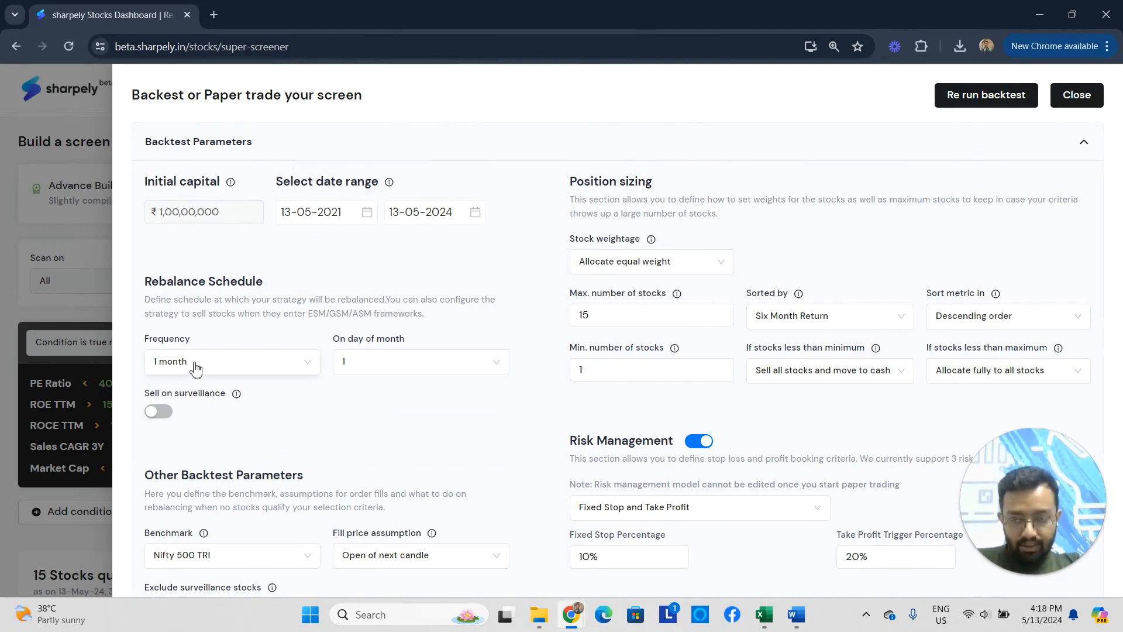
scroll(172, 409, down, 2)
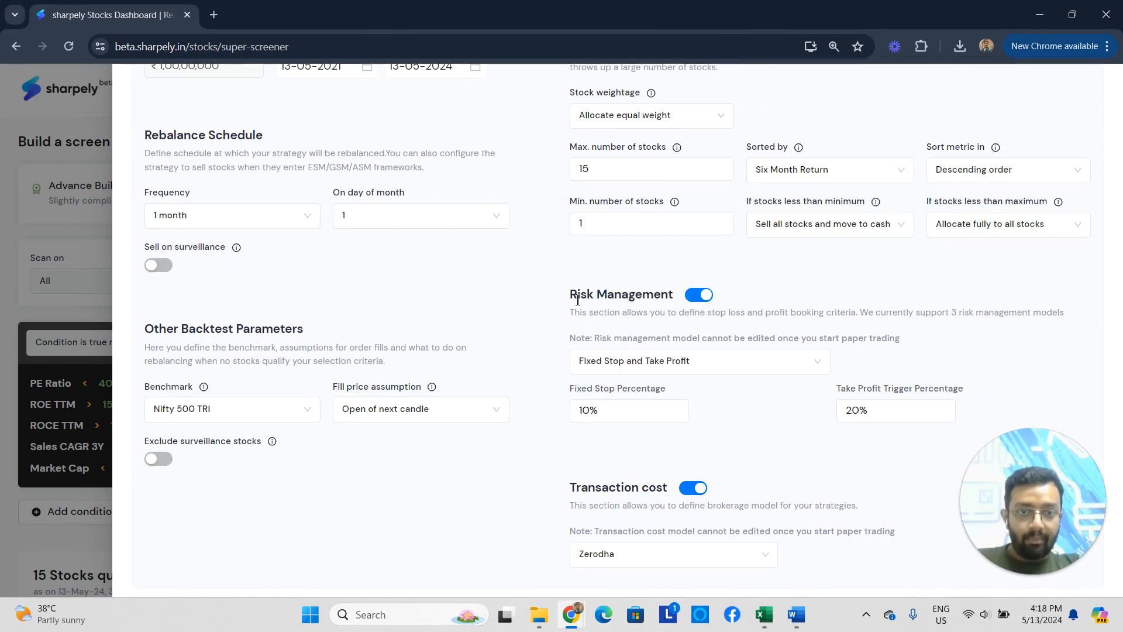
scroll(633, 485, down, 1)
scroll(635, 468, up, 4)
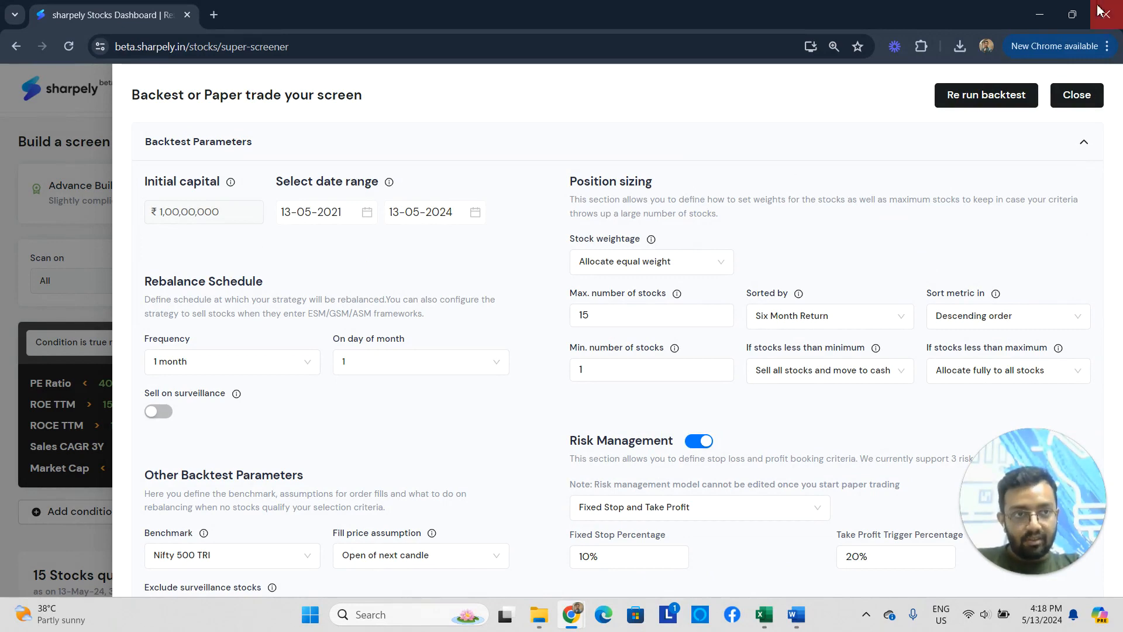
click(993, 98)
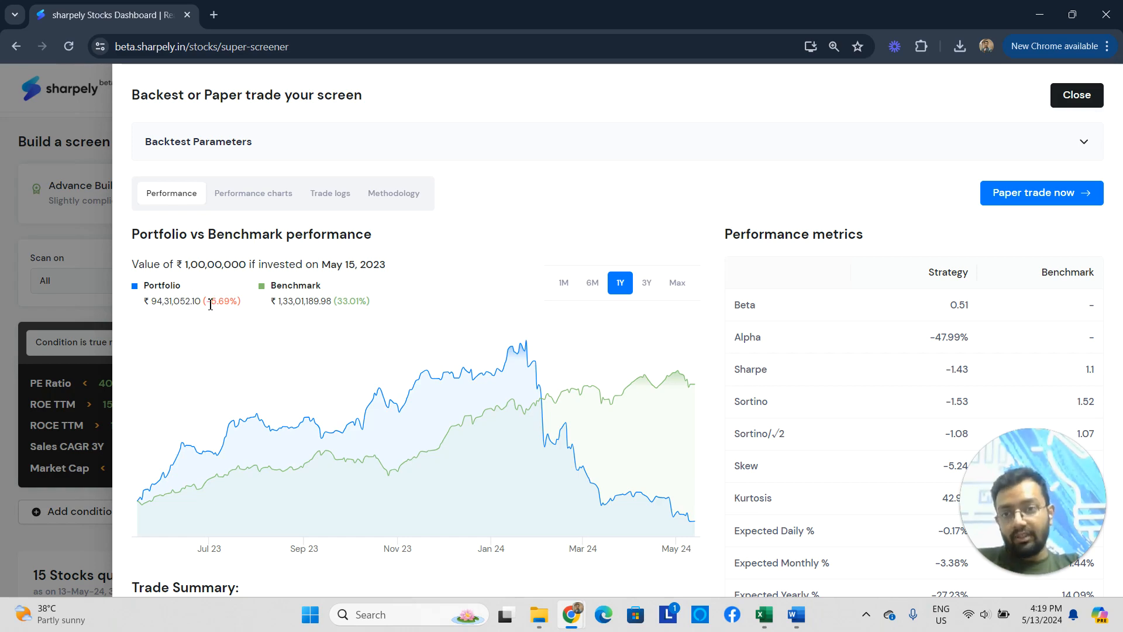
scroll(661, 424, down, 1)
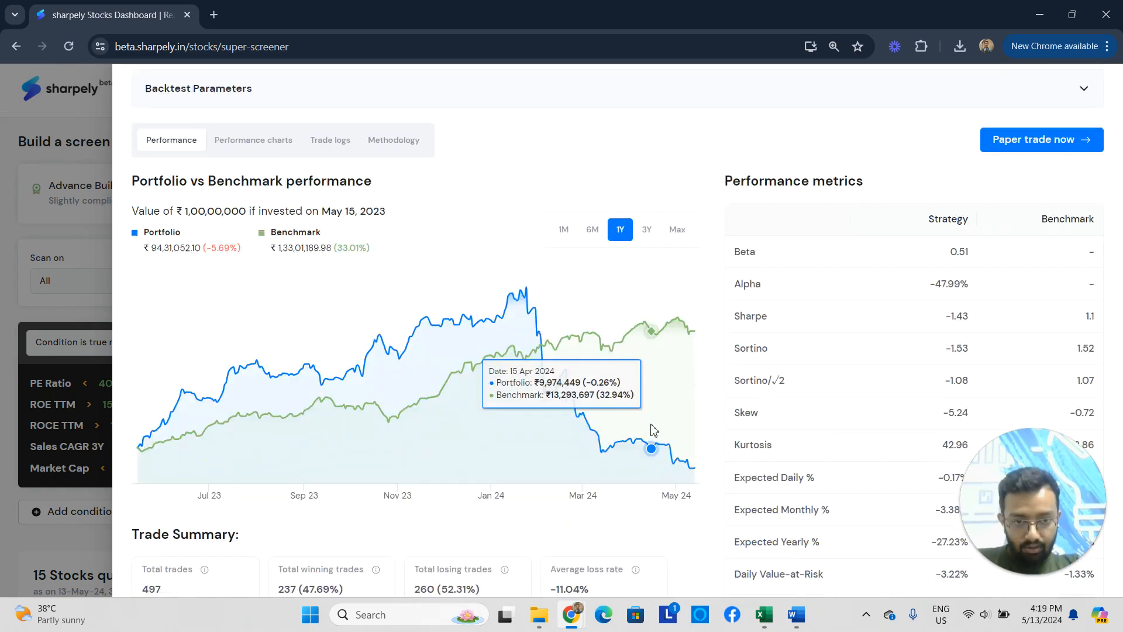
scroll(657, 421, up, 1)
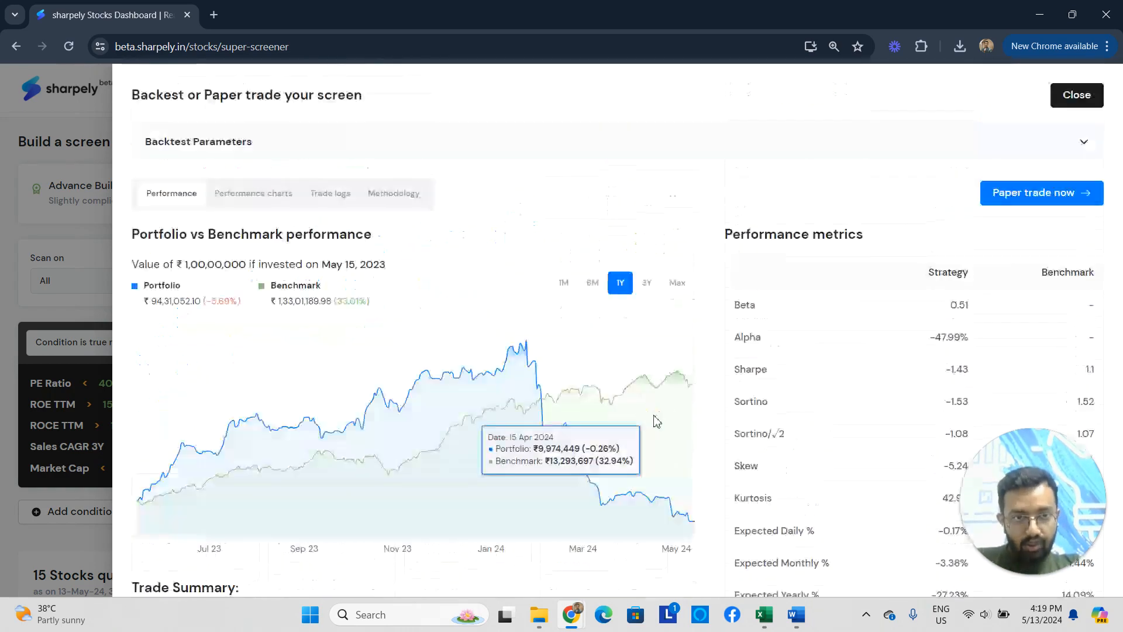
Turn off risk management in the backtest parameters and re-run the backtest.
click(858, 147)
scroll(778, 269, down, 1)
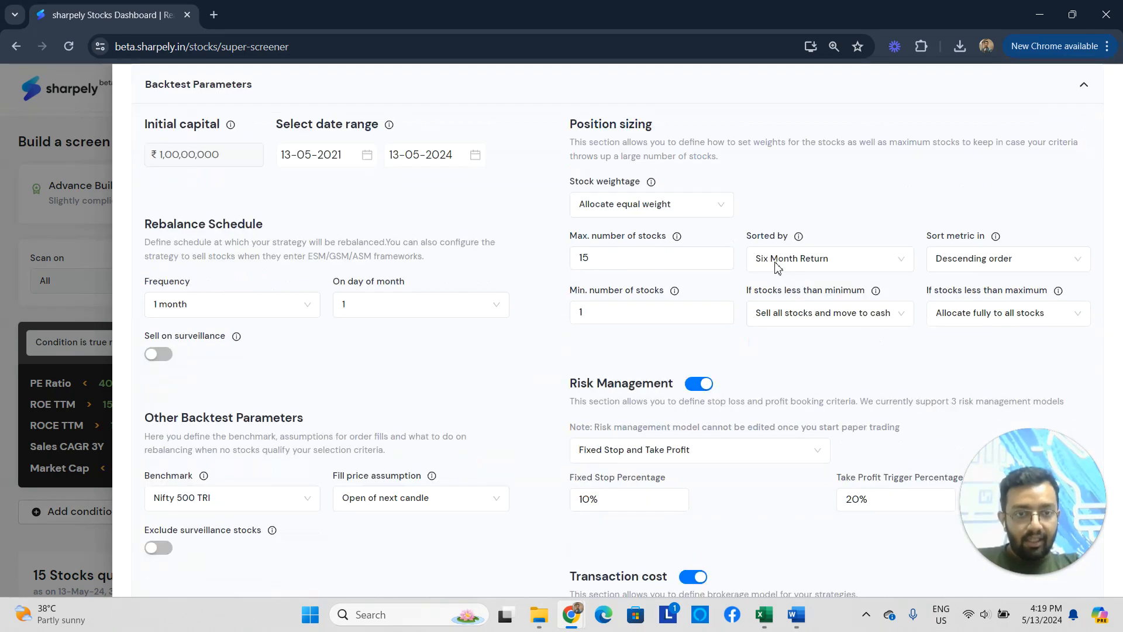
click(697, 369)
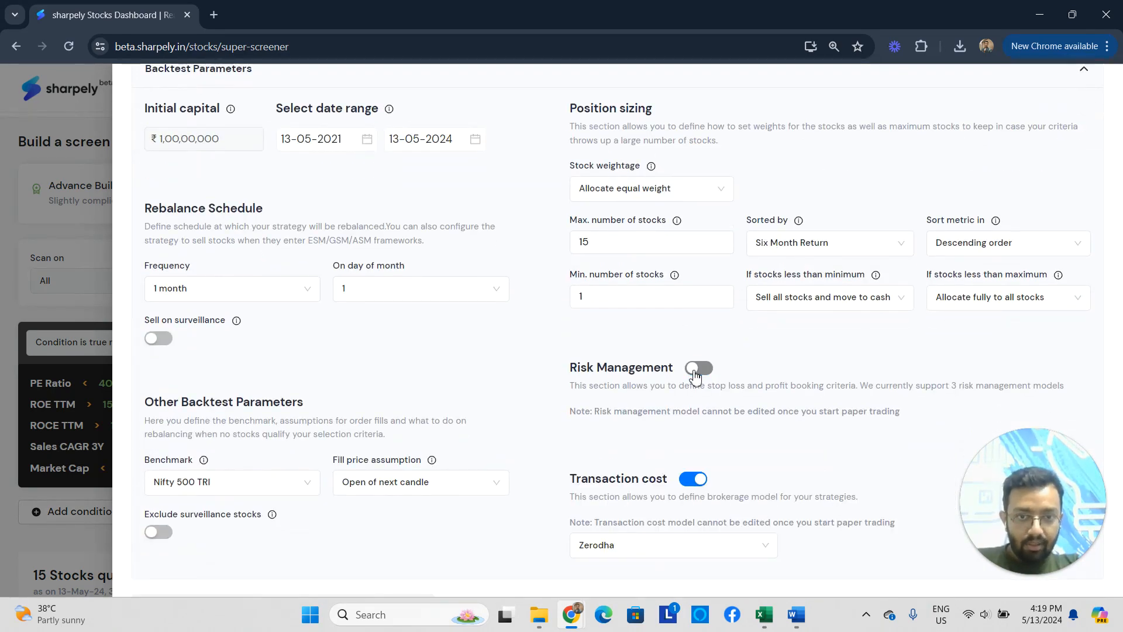
scroll(976, 192, up, 1)
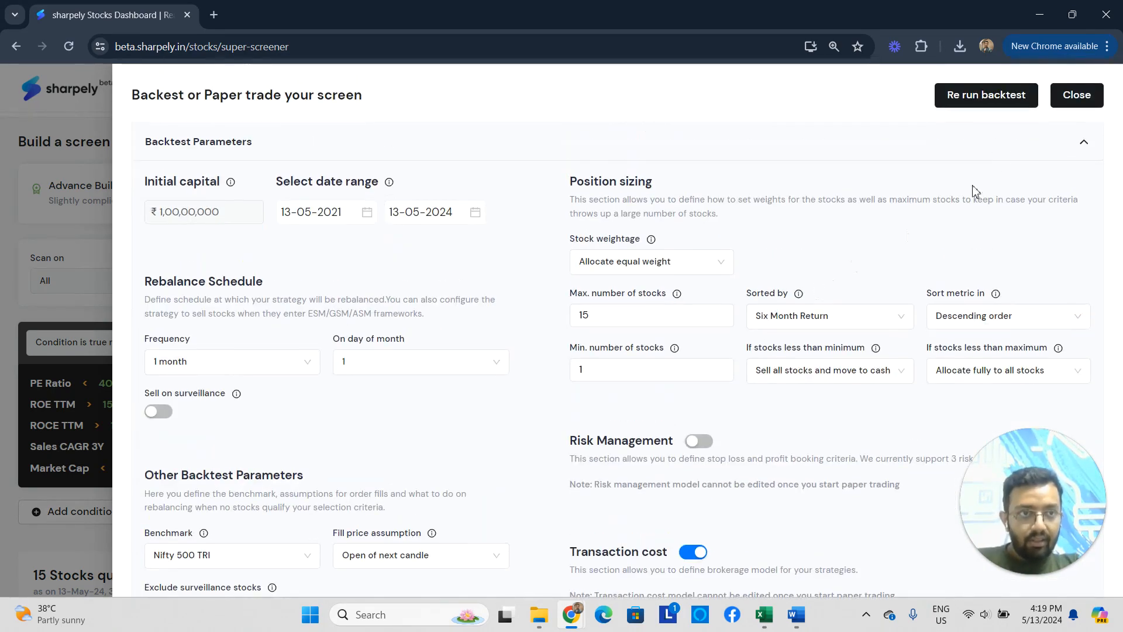
click(1002, 99)
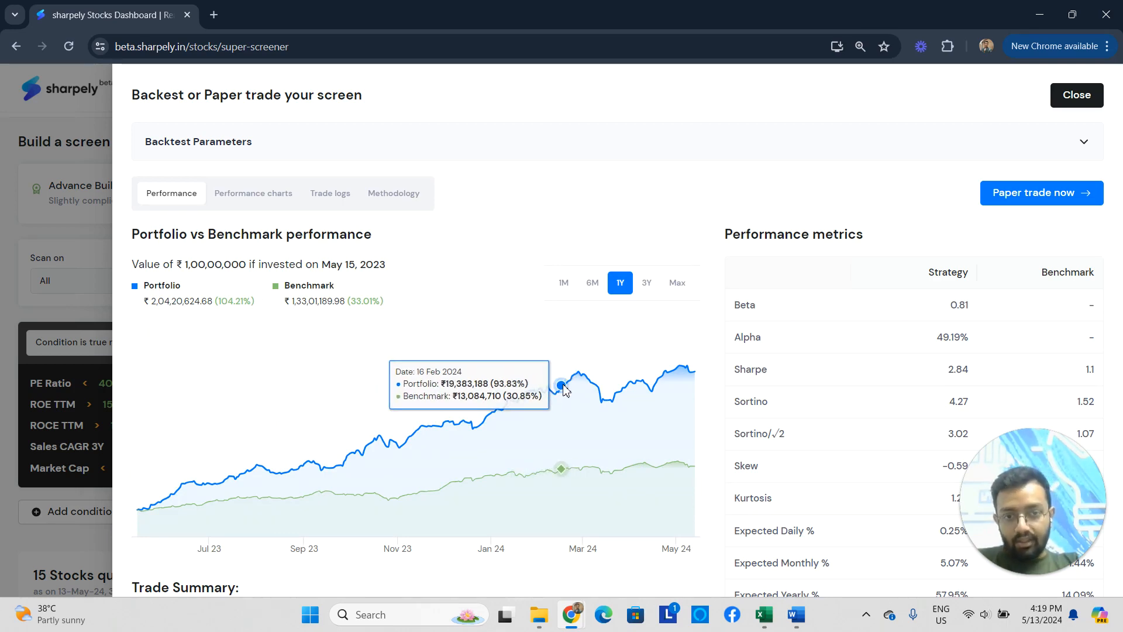
Examine the performance chart and trade summary, and look through the trade logs of the new backtest.
scroll(375, 293, down, 2)
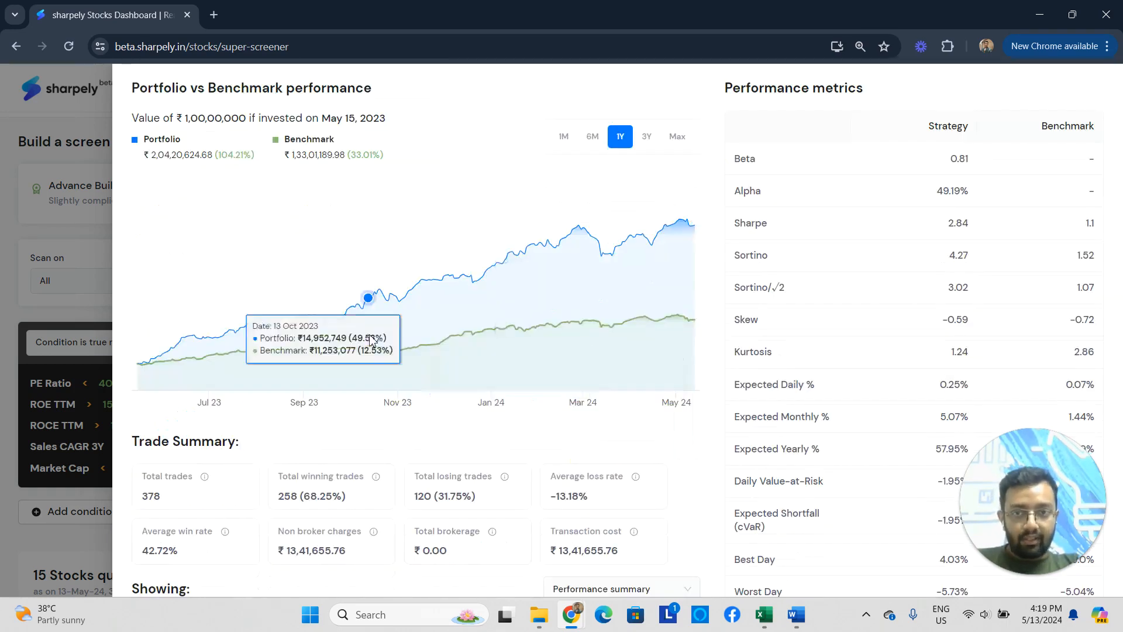
scroll(305, 176, up, 2)
click(319, 194)
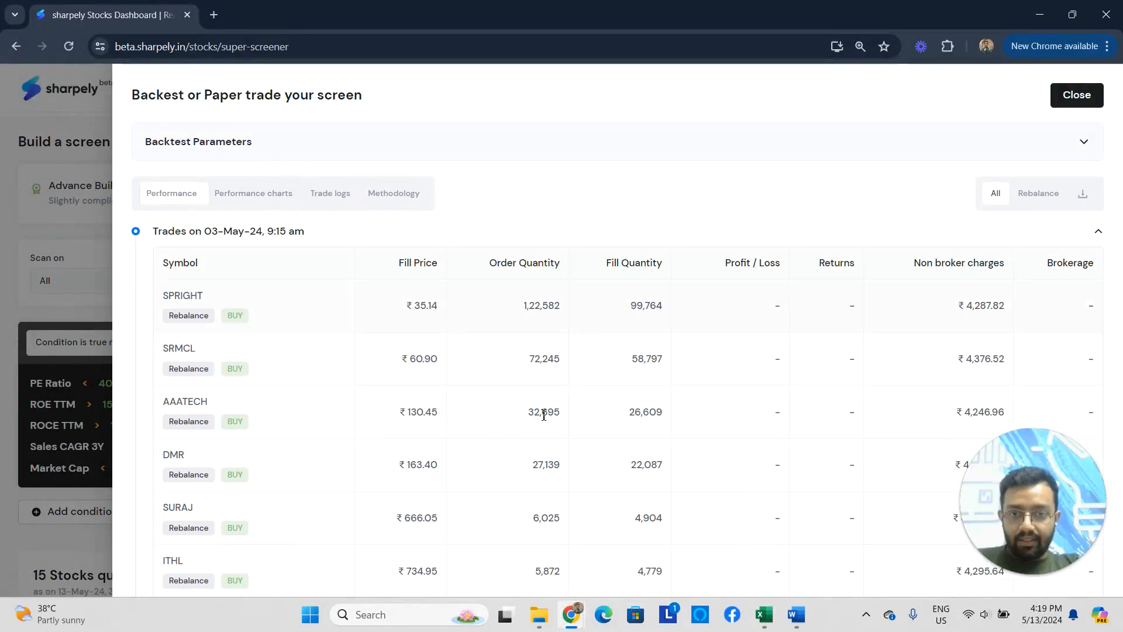
scroll(672, 397, down, 3)
scroll(1072, 216, up, 3)
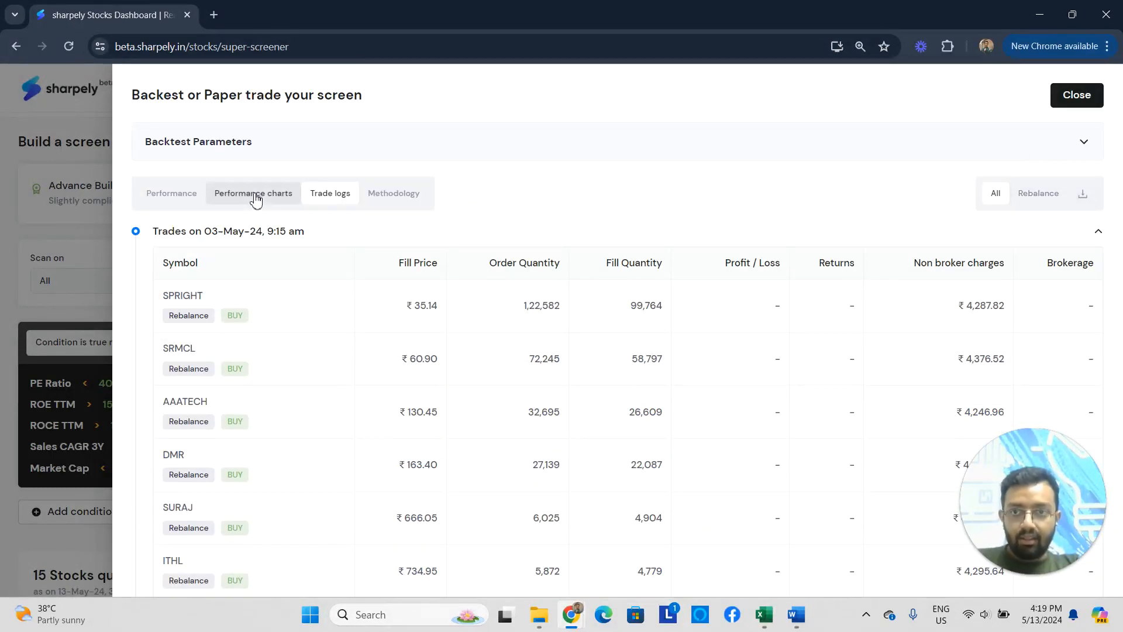
View the performance charts for 6-month rolling volatility, 6-month rolling Sharpe ratio and the underwater plot.
click(224, 196)
click(188, 317)
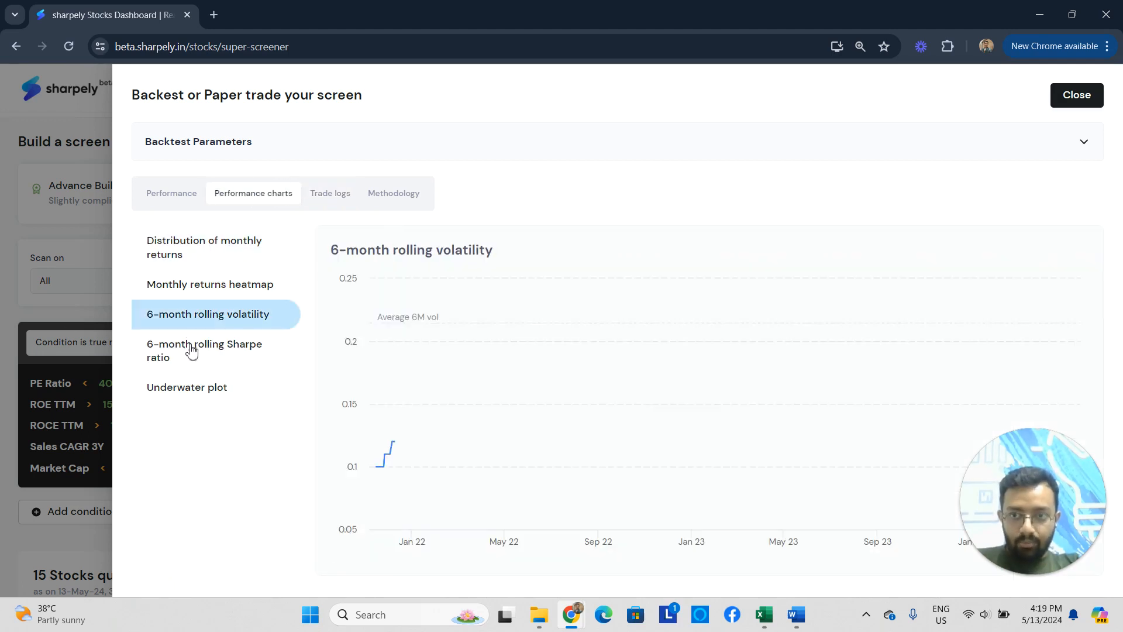
click(194, 348)
click(204, 391)
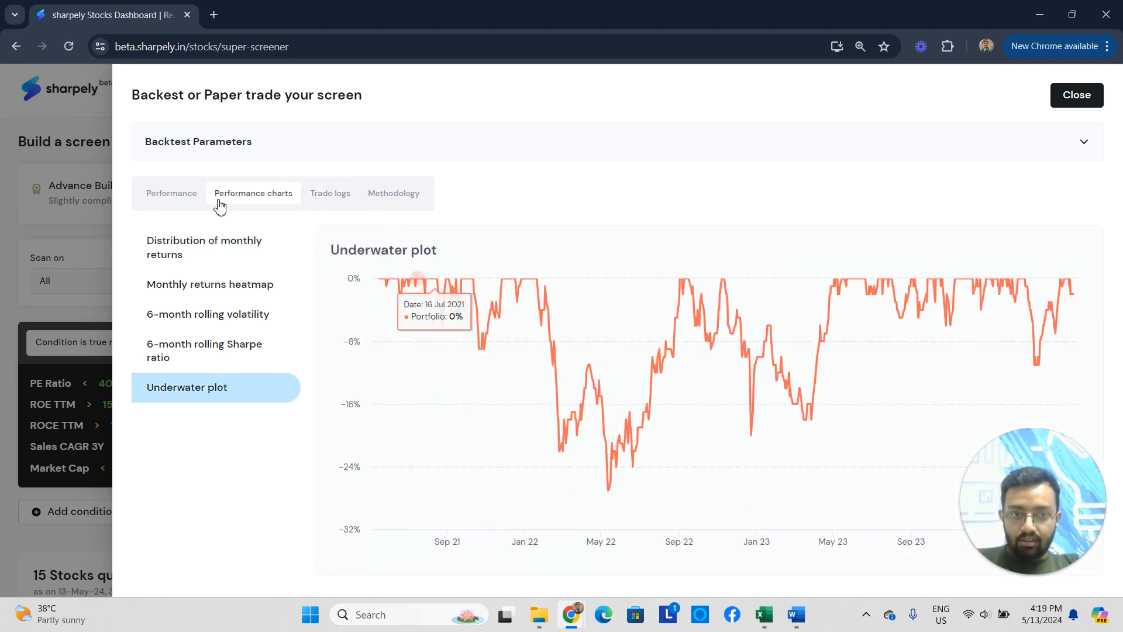
Return to the performance overview and compare the strategy's performance summary and trade summary with the benchmark.
click(148, 193)
scroll(421, 331, down, 6)
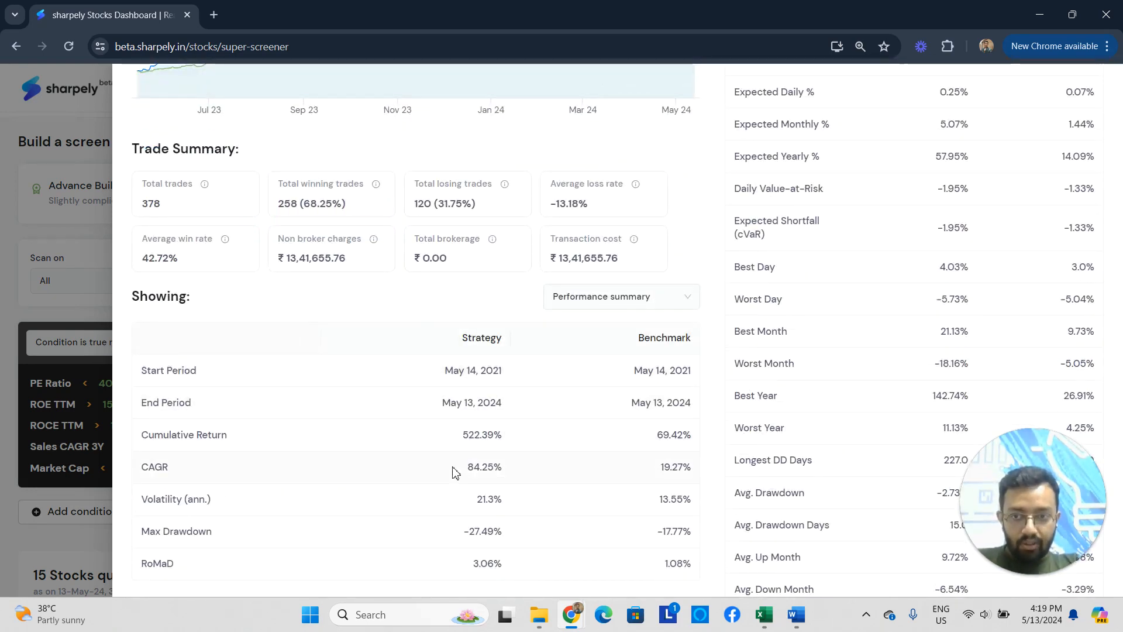
scroll(457, 468, down, 1)
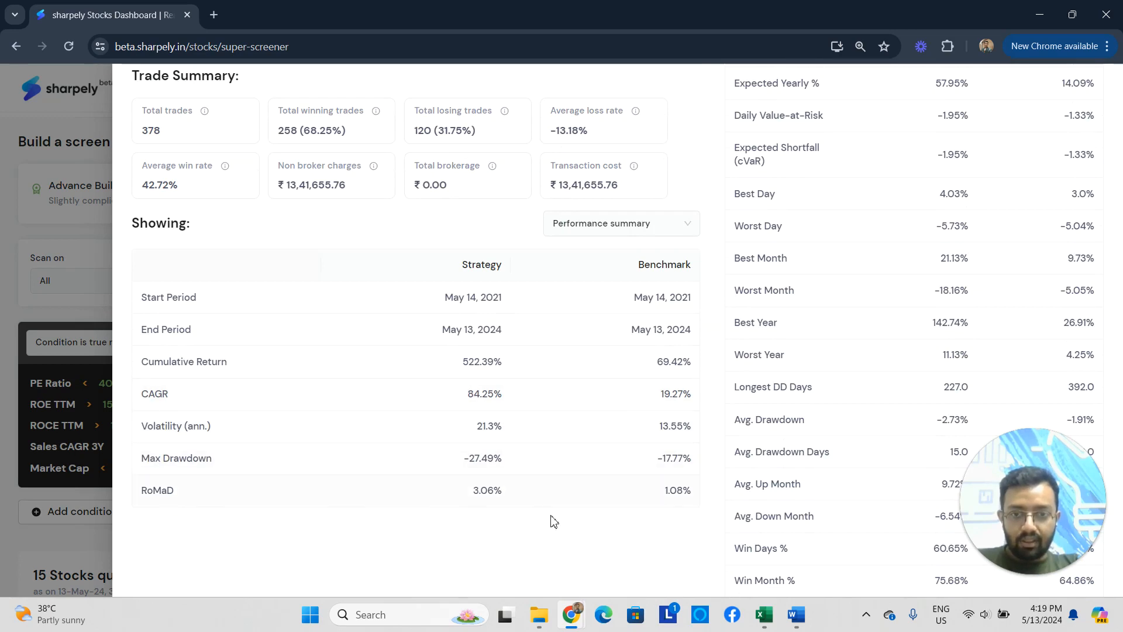
scroll(554, 521, up, 3)
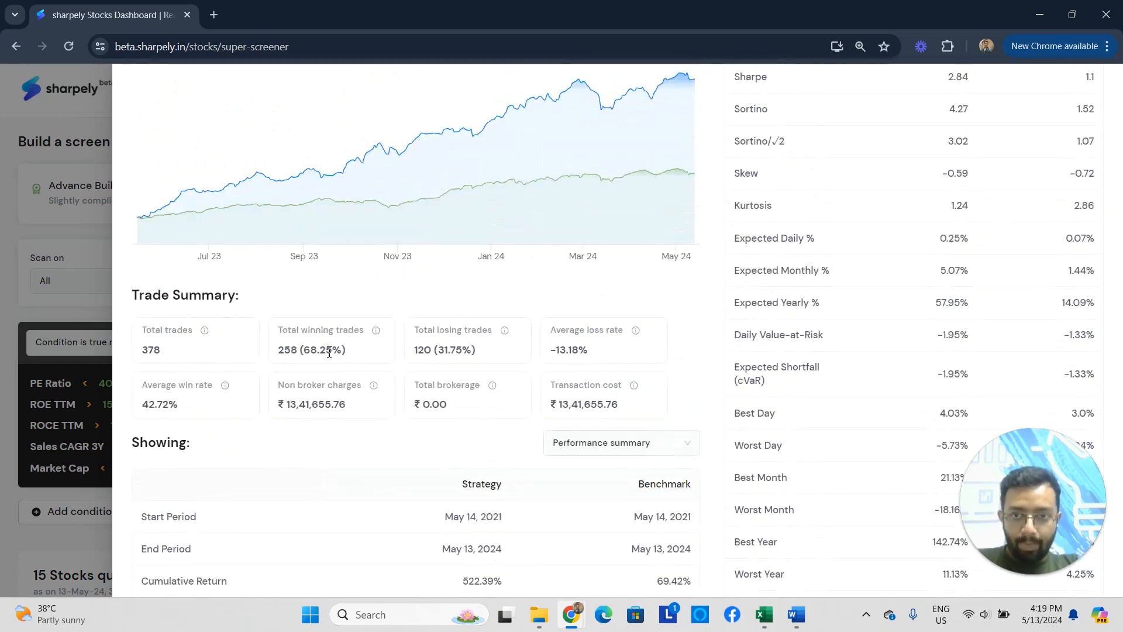
Review the total trades in the trade summary and expand the backtest parameters to check them.
triple_click(193, 345)
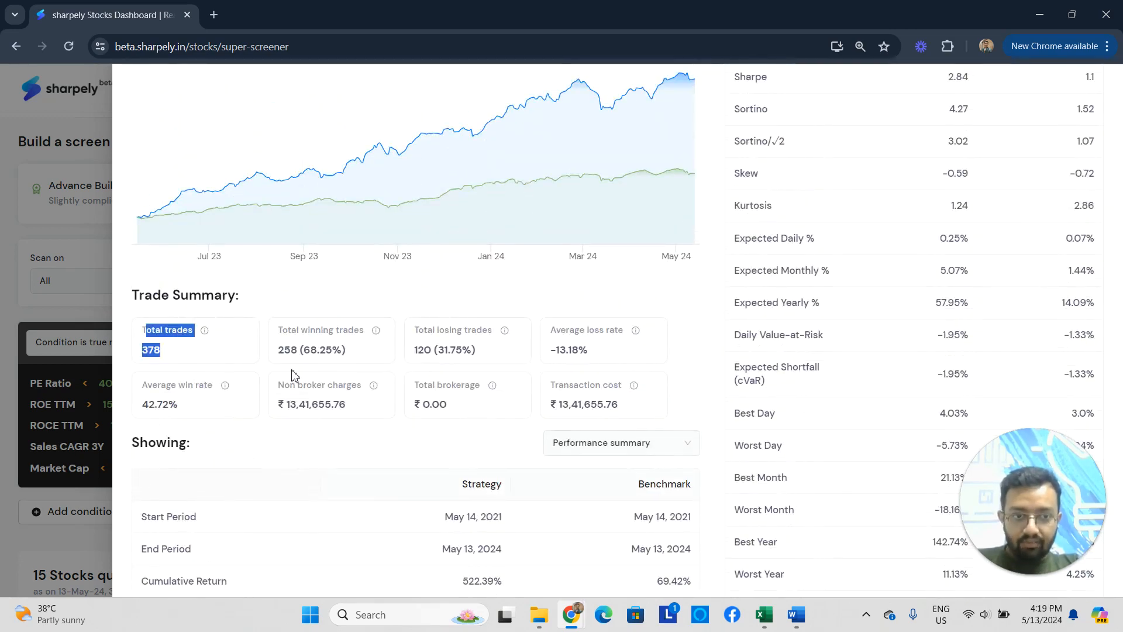
scroll(295, 376, up, 4)
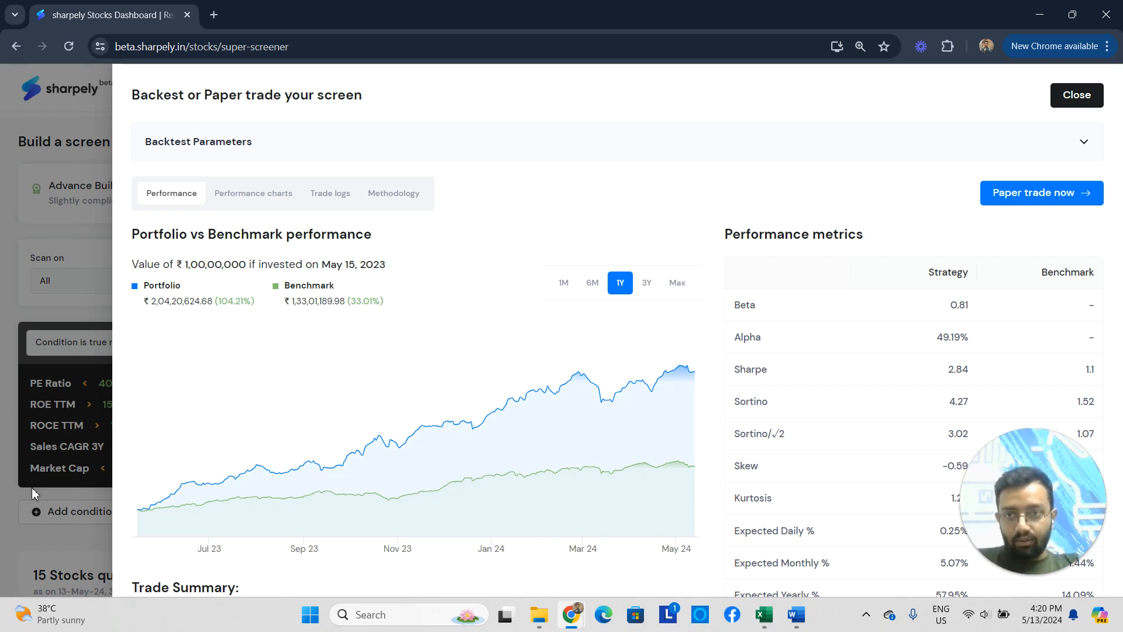
click(947, 158)
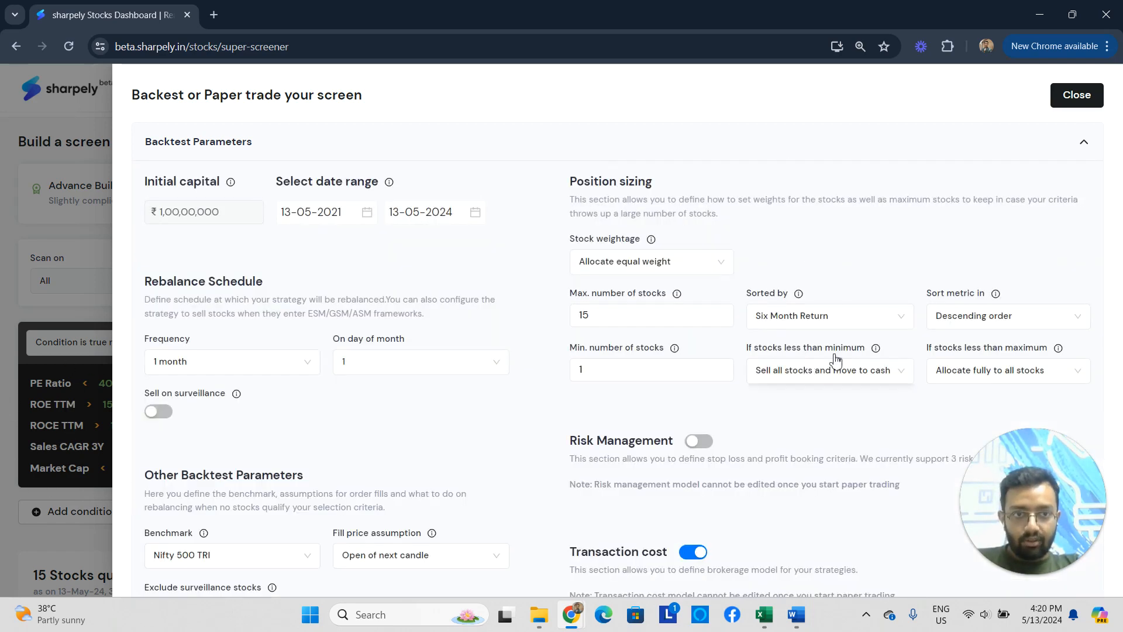
Close the backtest, reopen it from the screen and proceed to paper trading the strategy.
click(1089, 104)
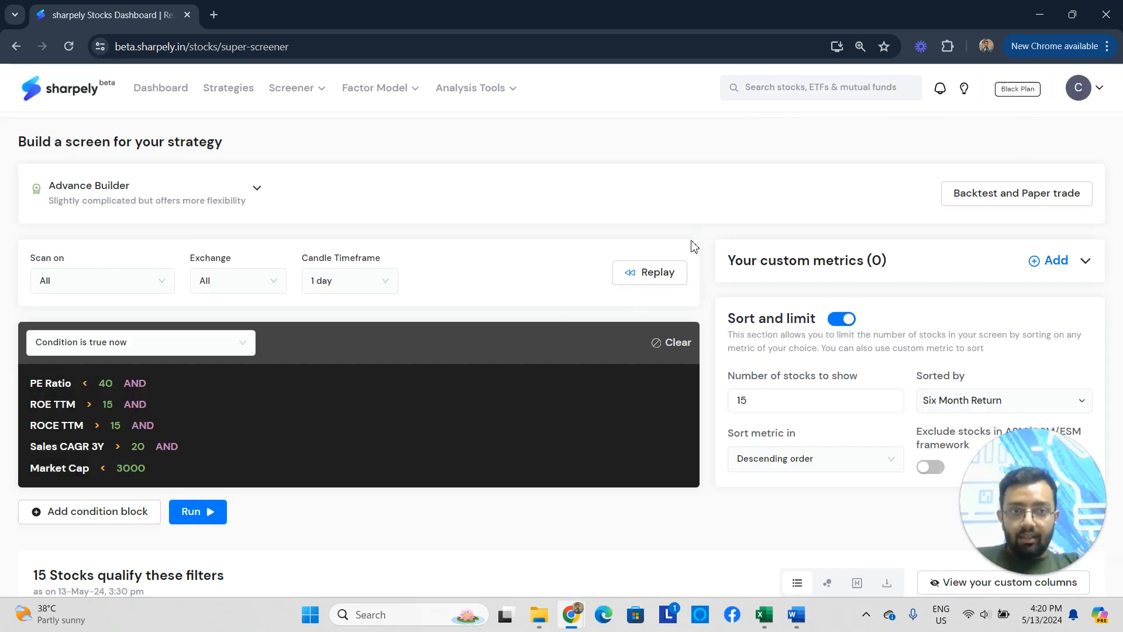
click(1029, 201)
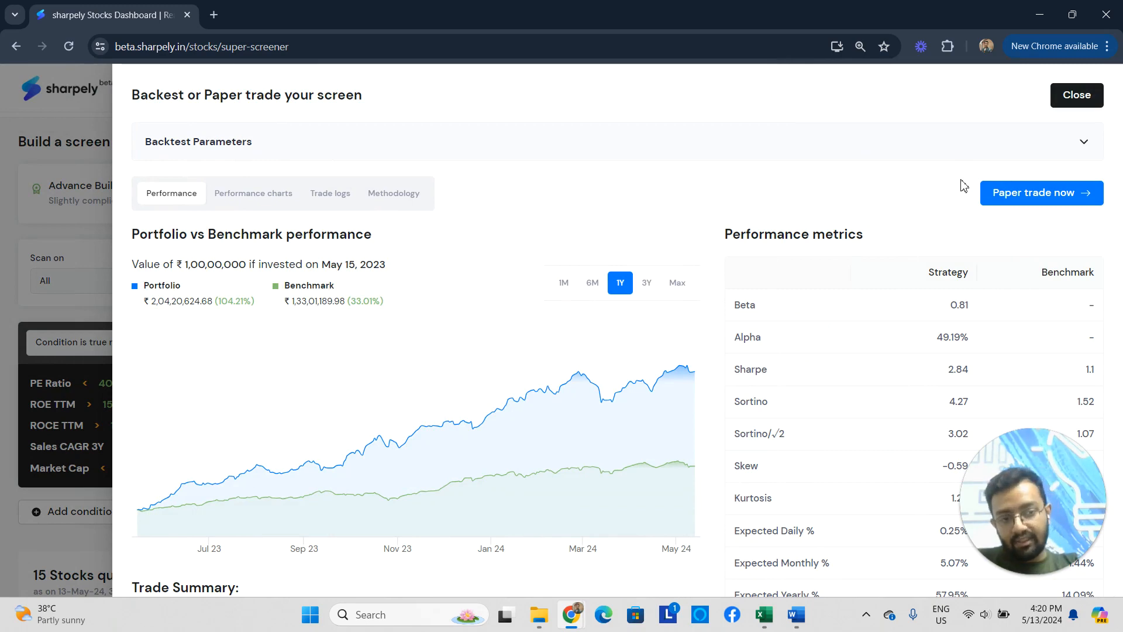
click(1032, 198)
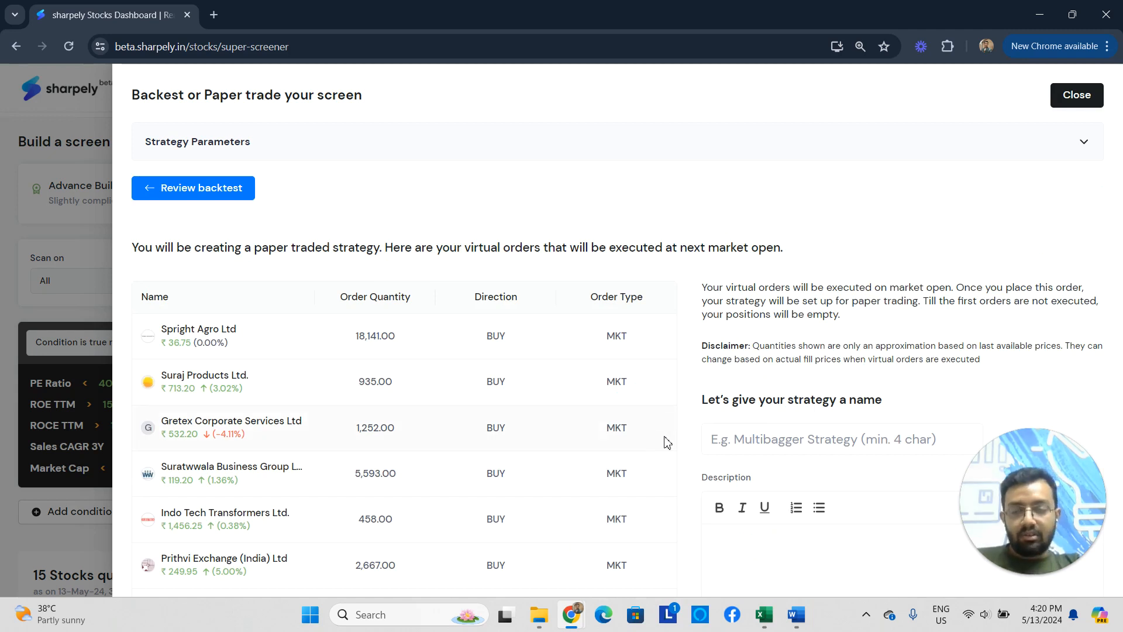
Name the strategy Demo_stock_strategy and describe it as "High momentum and quality stocks that are available at a good valuation.".
click(773, 440)
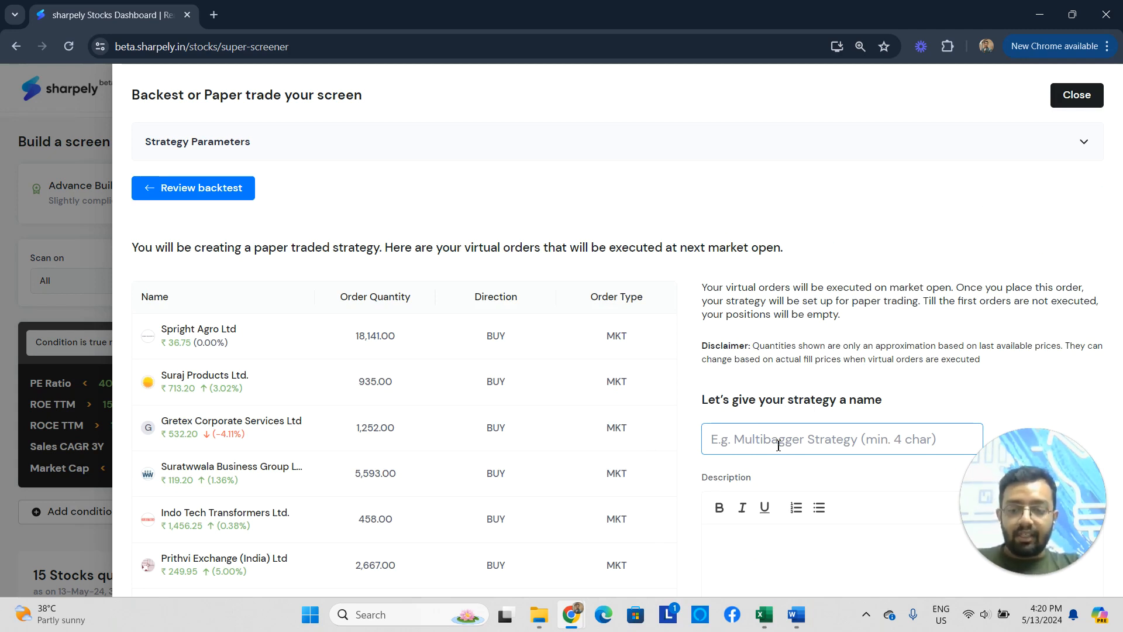
click(791, 481)
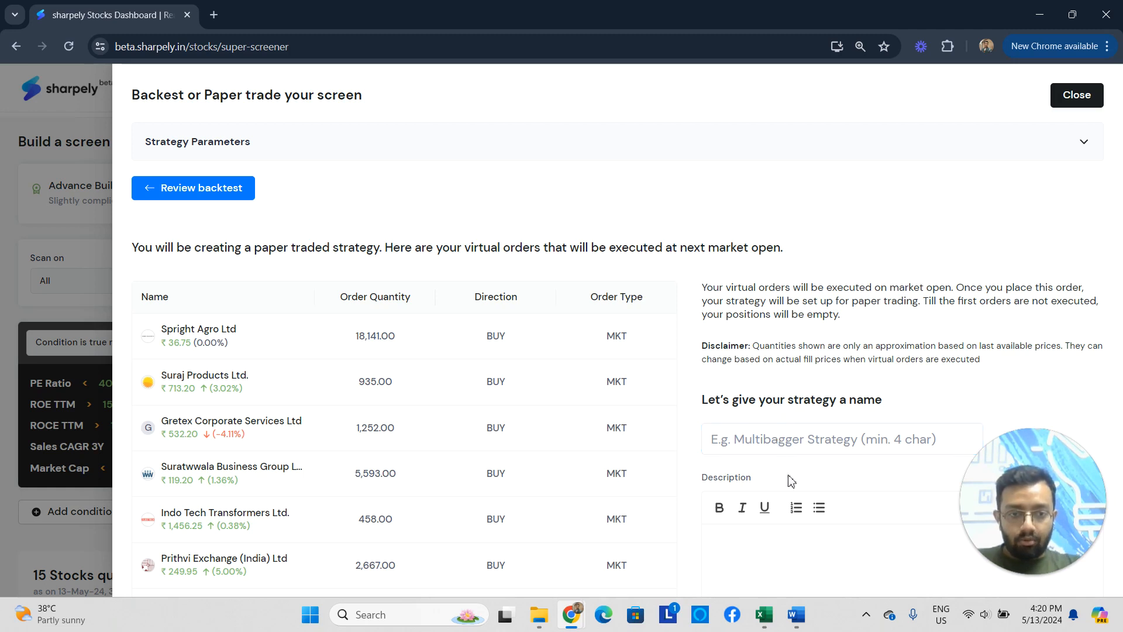
click(777, 440)
text(De)
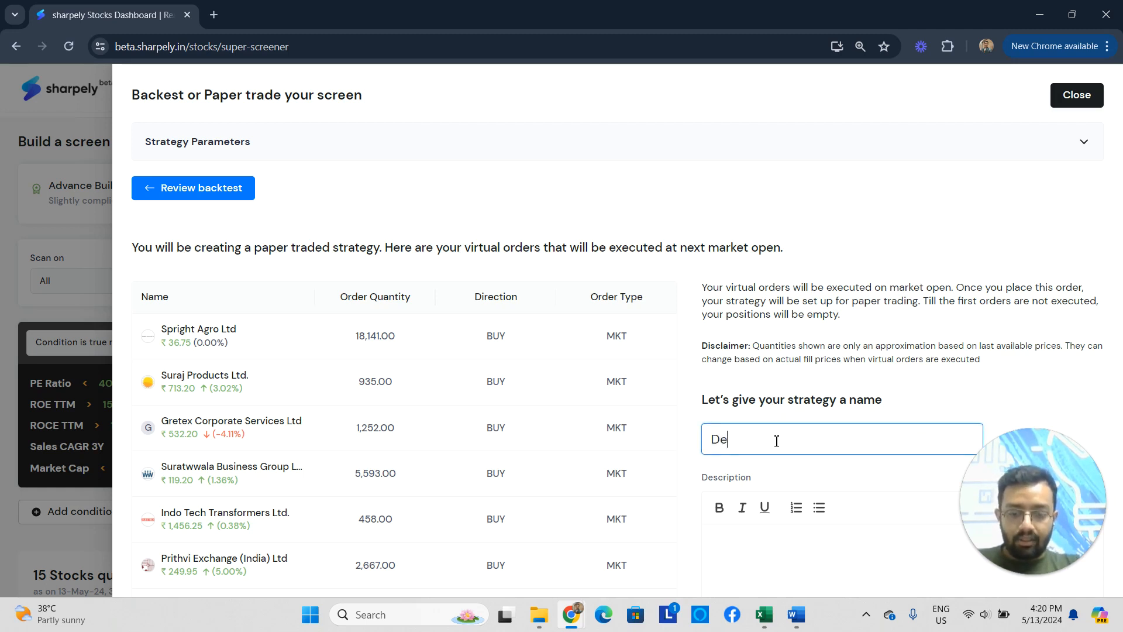
text(mo_st)
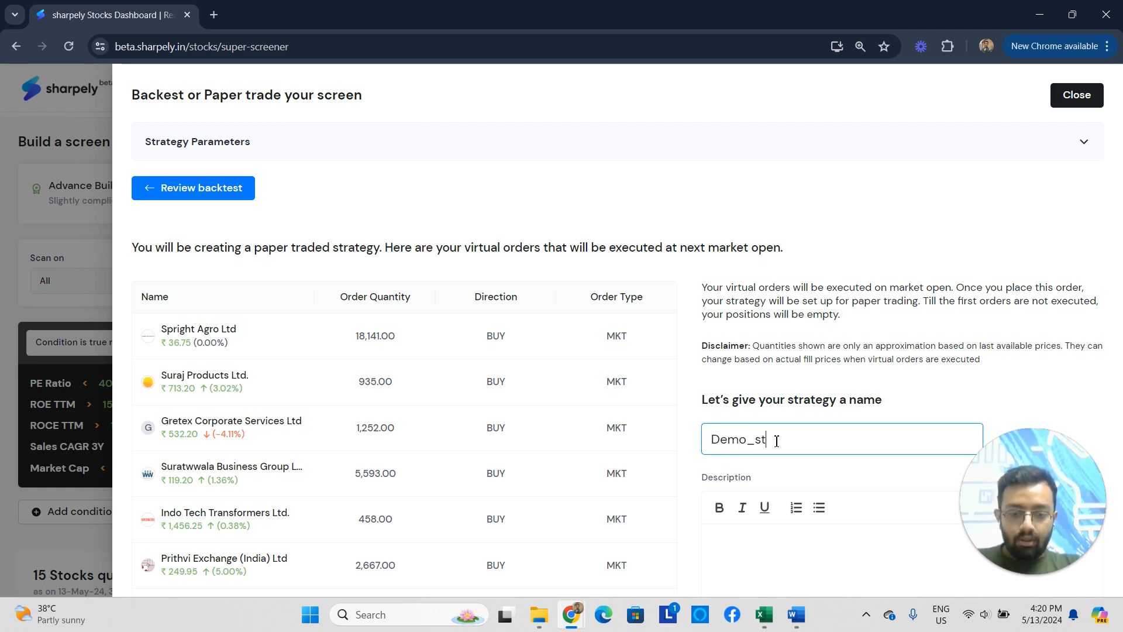
text(ock_strategy)
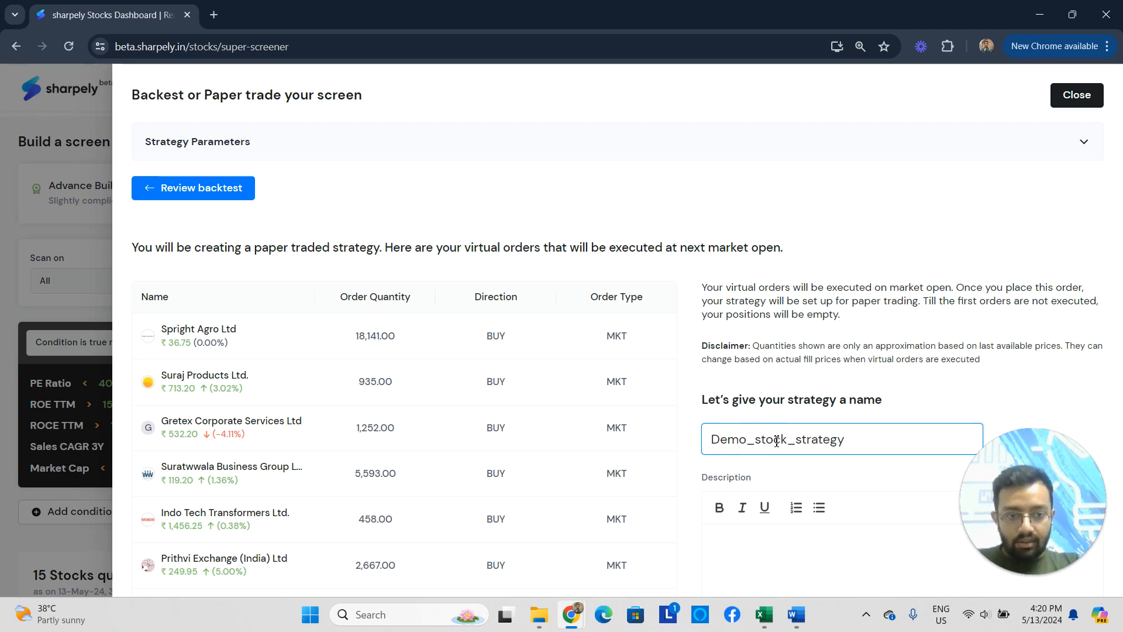
scroll(784, 468, down, 3)
click(783, 413)
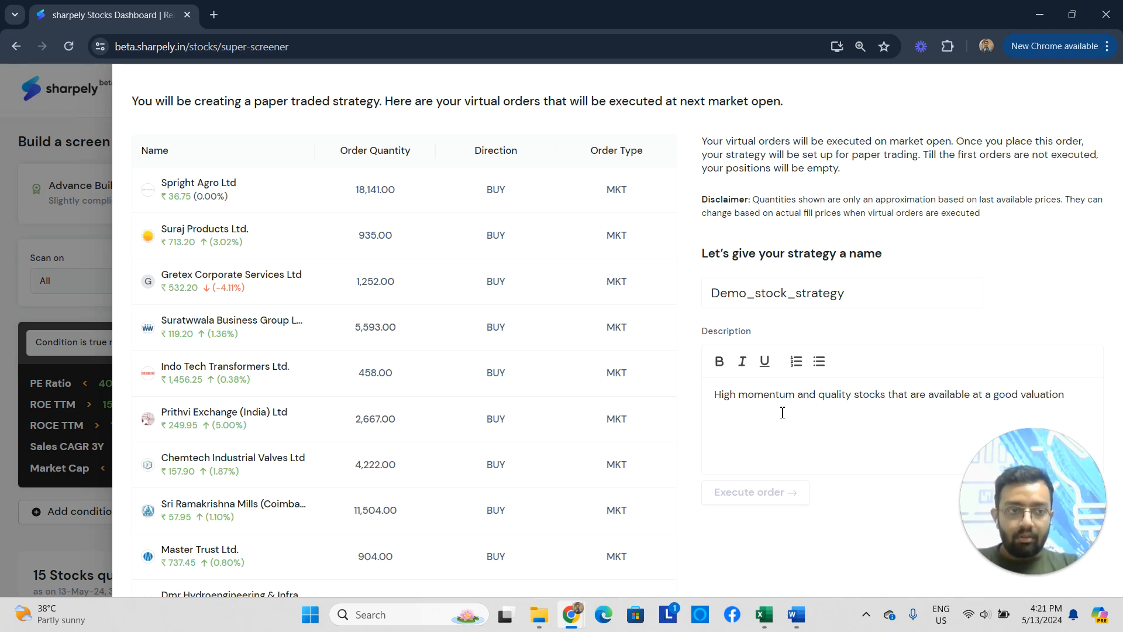
Check the list of virtual buy orders and execute them to set up the paper-traded strategy.
scroll(782, 413, down, 1)
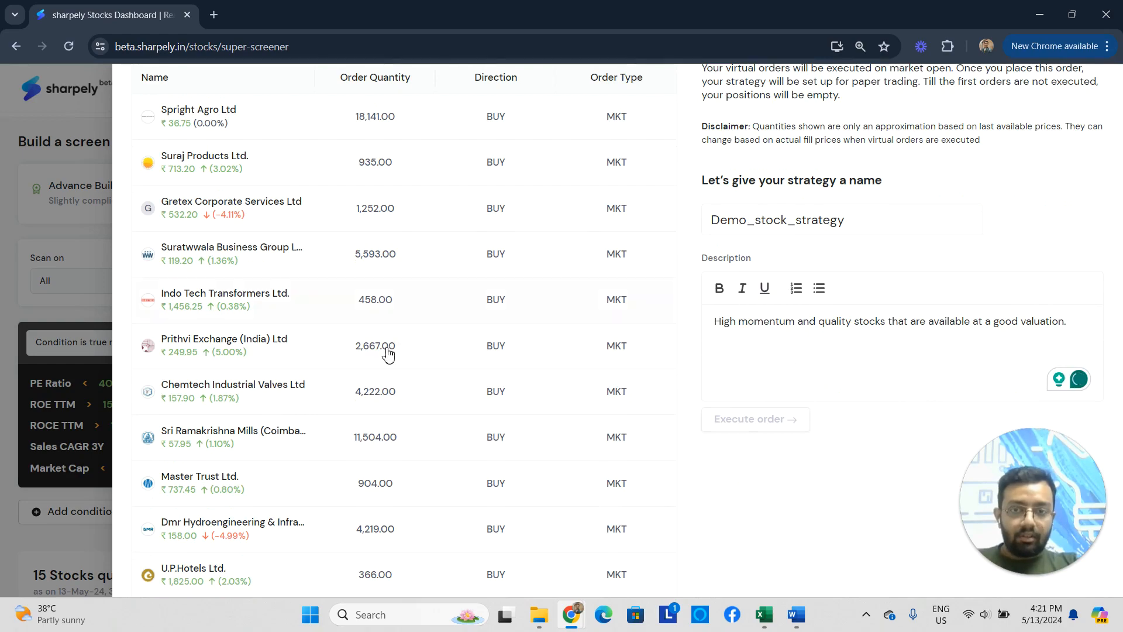
scroll(519, 359, down, 3)
scroll(520, 360, up, 6)
scroll(360, 322, down, 8)
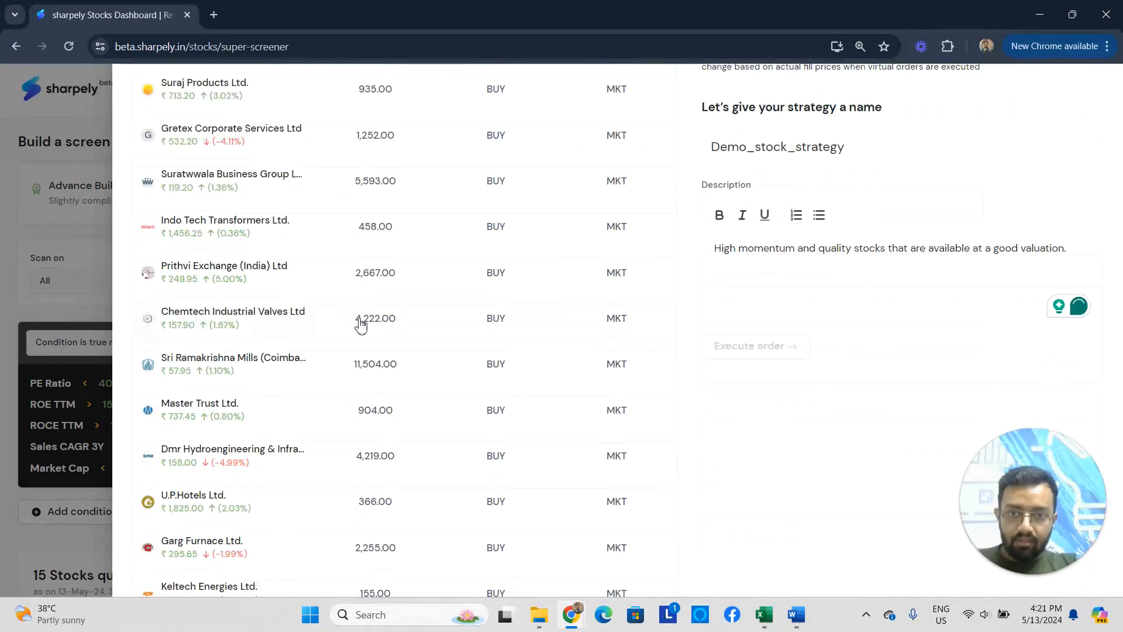
scroll(363, 324, up, 4)
scroll(363, 323, up, 4)
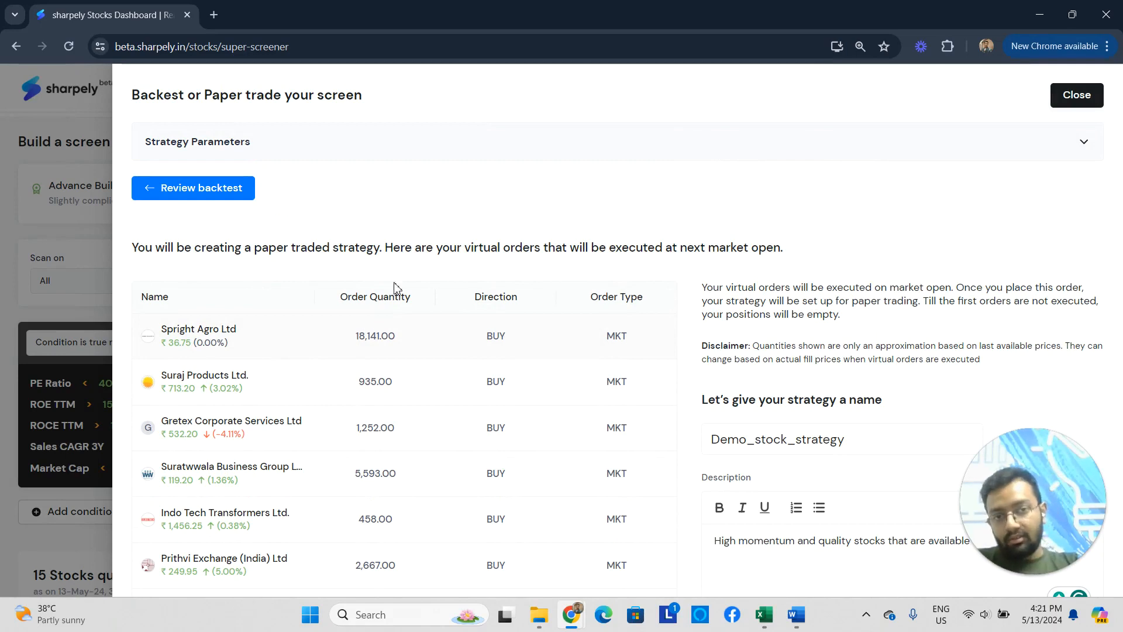
scroll(532, 250, down, 4)
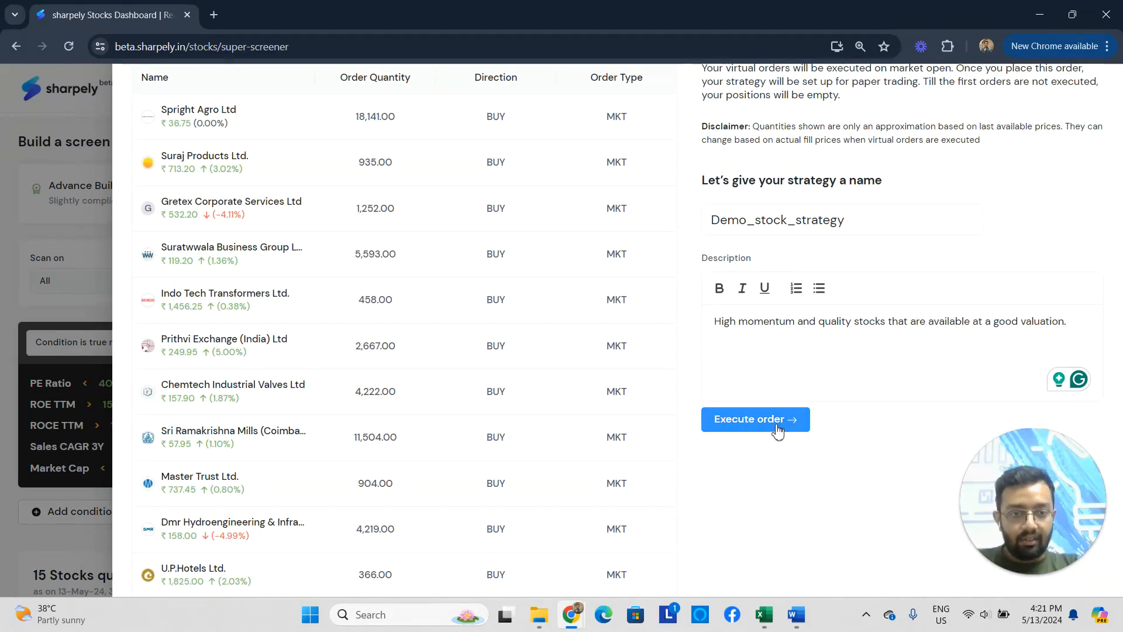
click(782, 428)
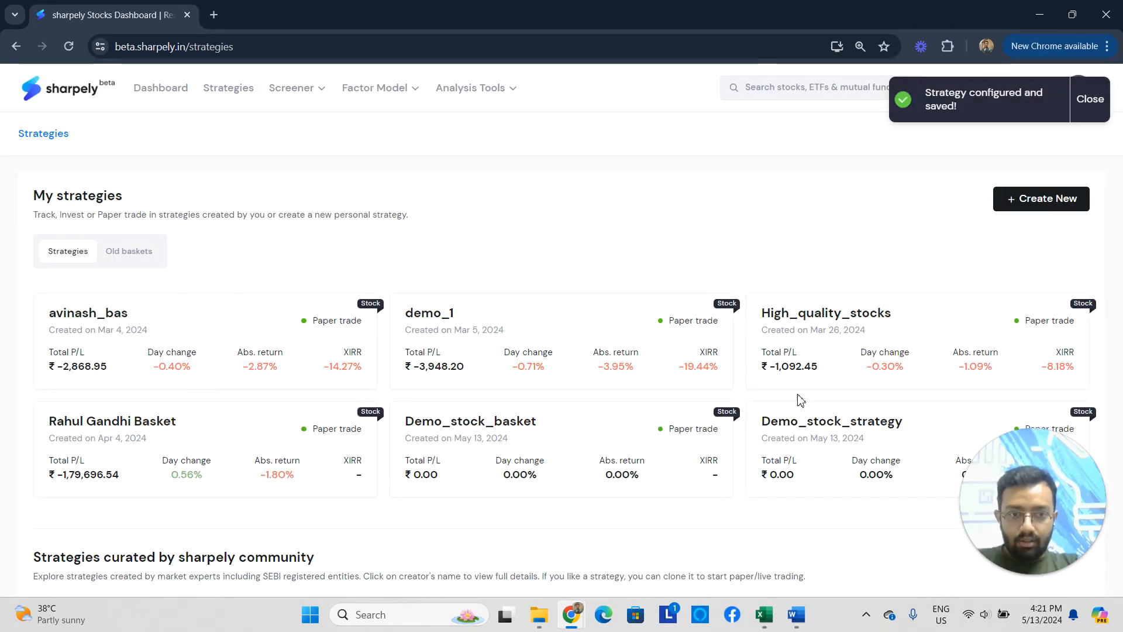
Look through the personal and community strategies and open the details of Demo_stock_strategy.
scroll(802, 362, down, 3)
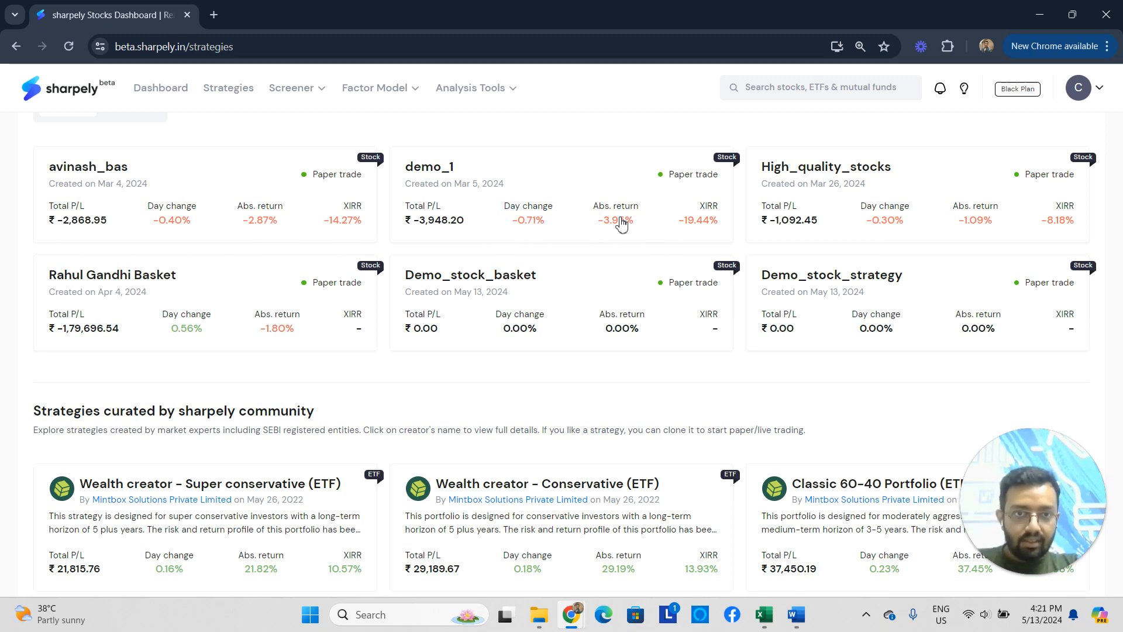
scroll(446, 313, up, 3)
scroll(752, 346, down, 5)
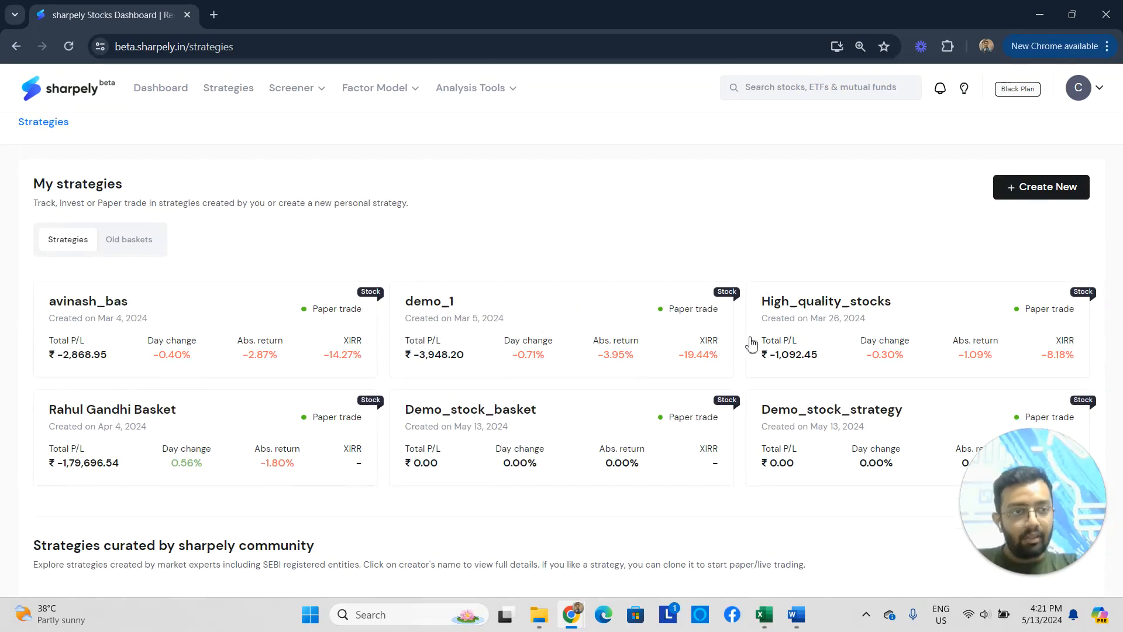
scroll(897, 311, up, 2)
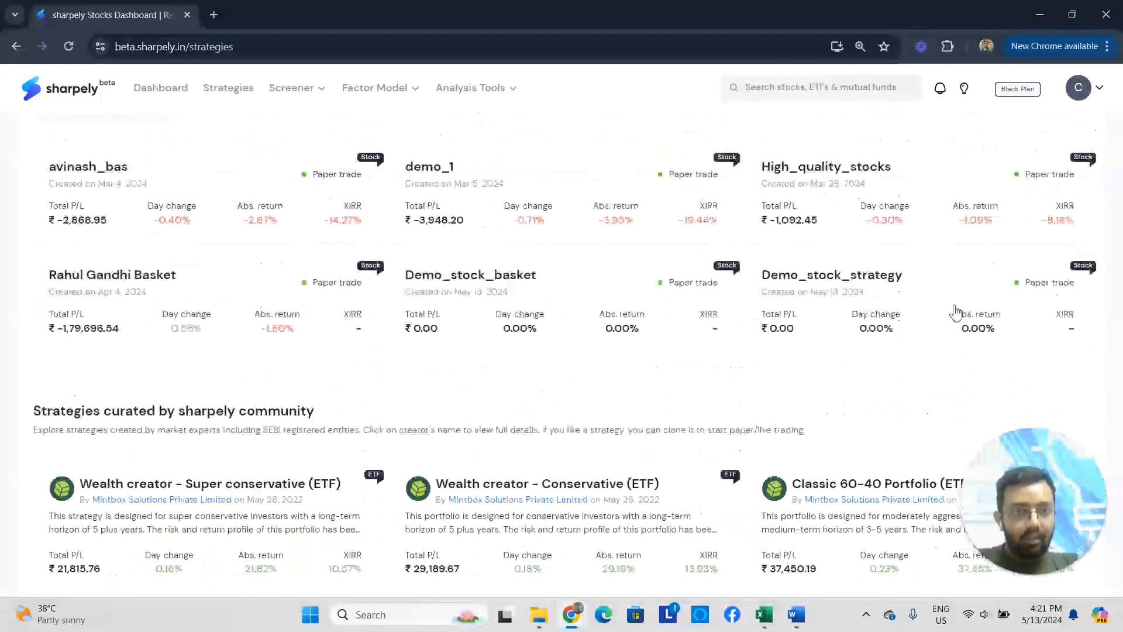
click(849, 283)
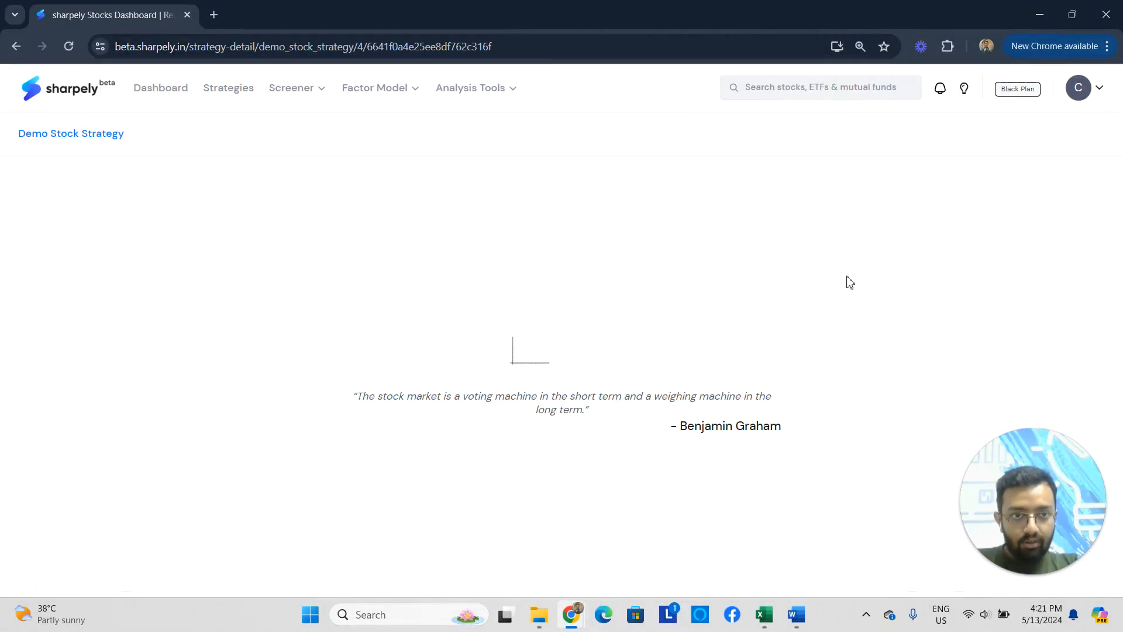
Examine the strategy's execution status and the stocks, quantities, directions and order types of its first orders.
scroll(622, 244, down, 3)
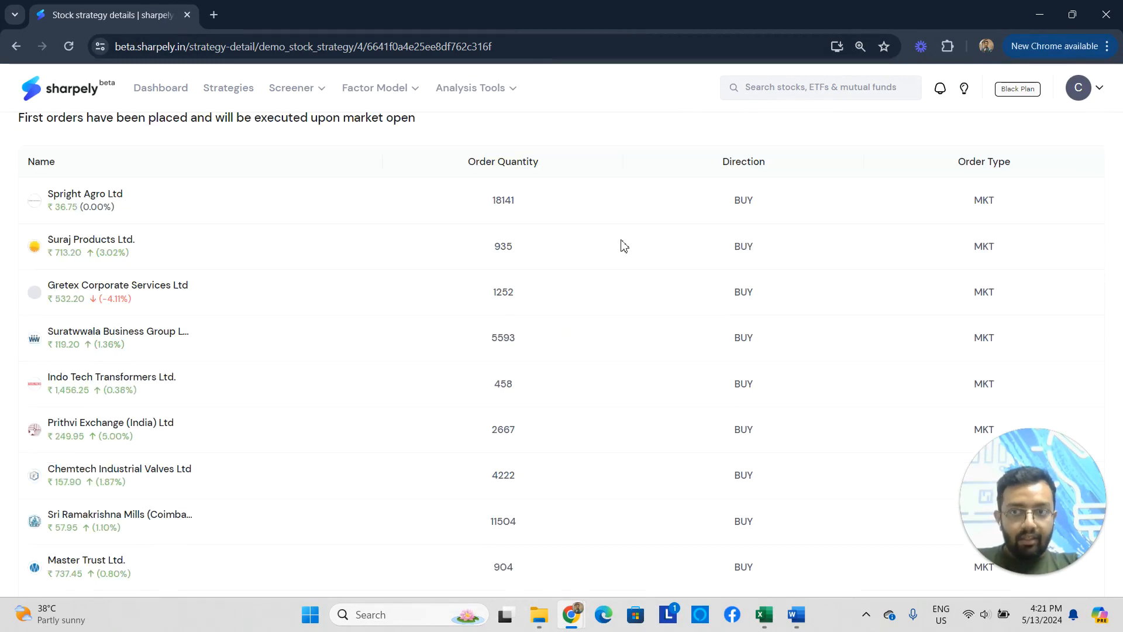
scroll(468, 263, up, 3)
scroll(328, 279, down, 8)
scroll(329, 281, up, 10)
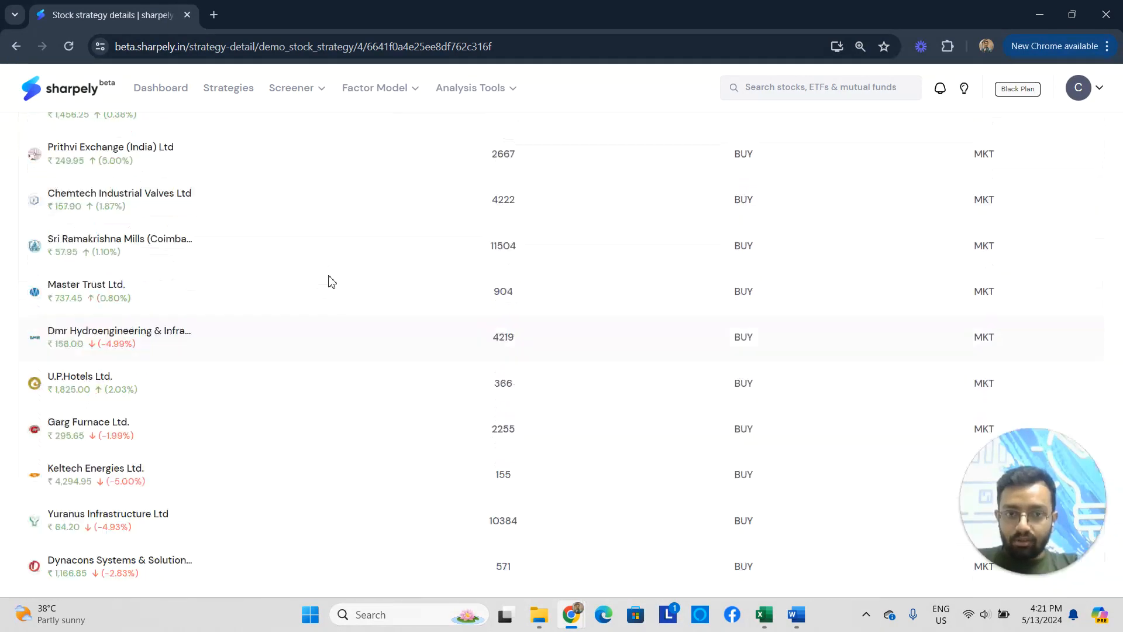
scroll(246, 294, down, 2)
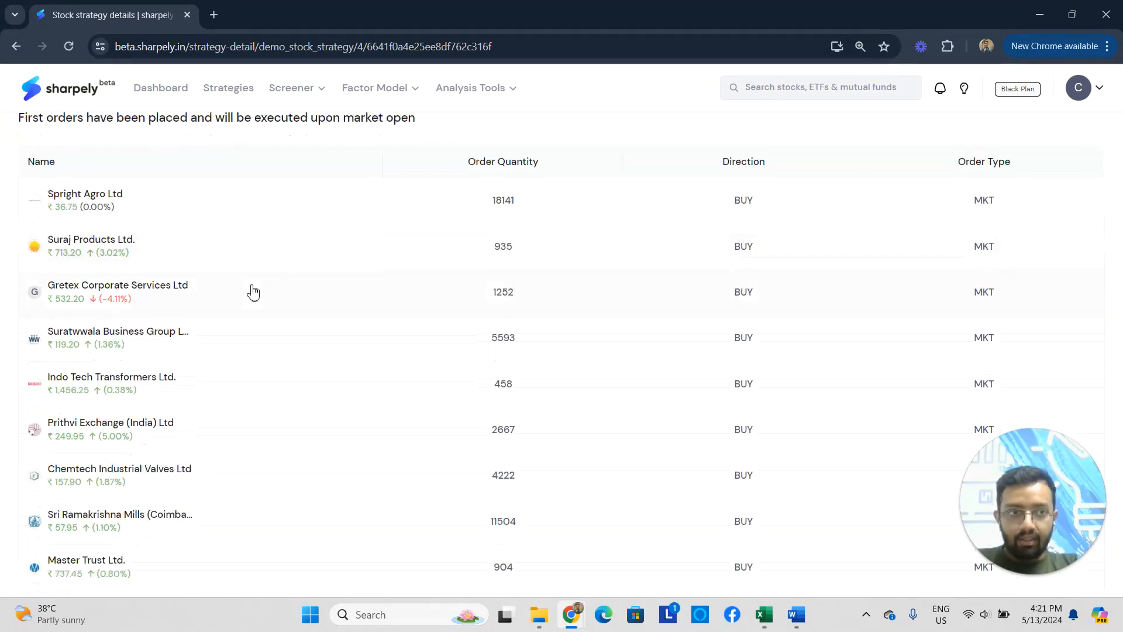
scroll(249, 291, up, 2)
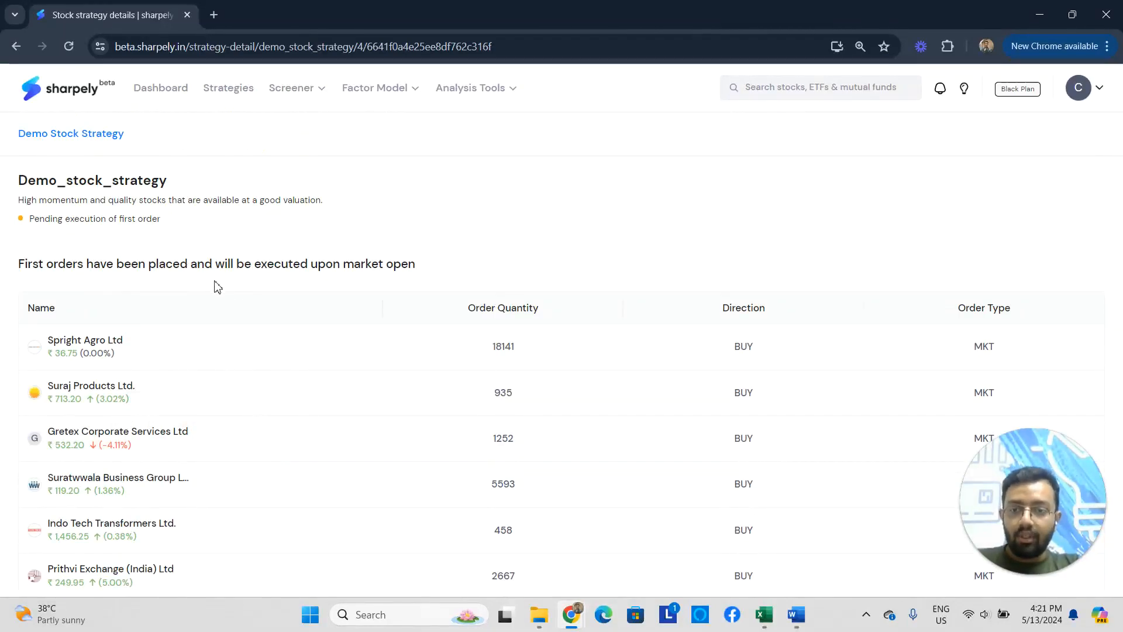
scroll(216, 290, down, 6)
scroll(216, 290, up, 6)
scroll(218, 291, down, 12)
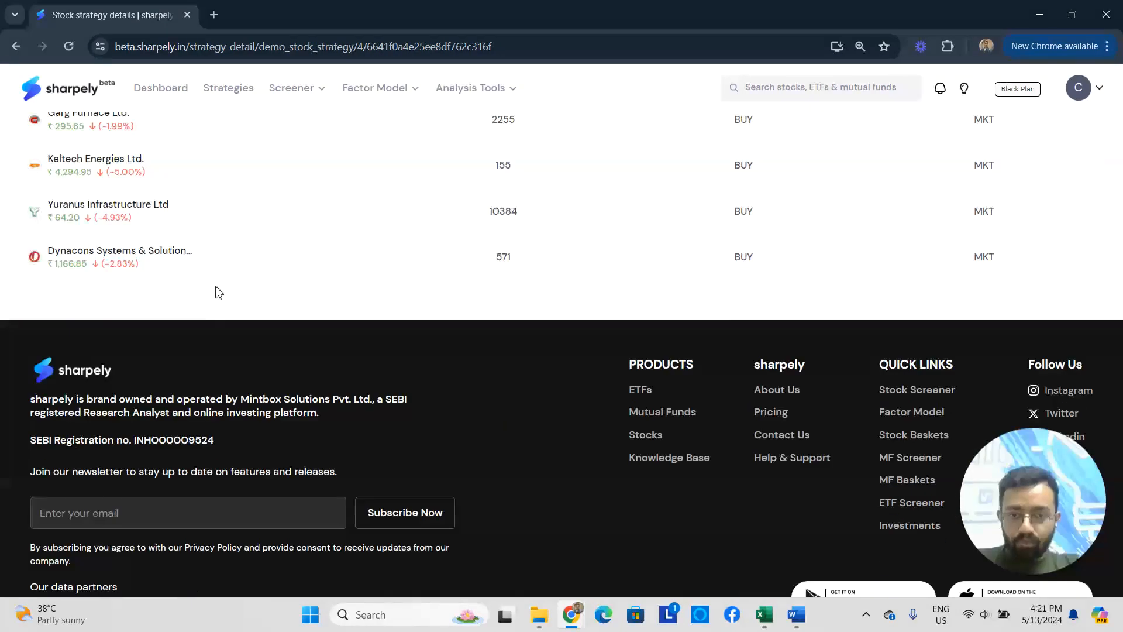
scroll(218, 292, up, 12)
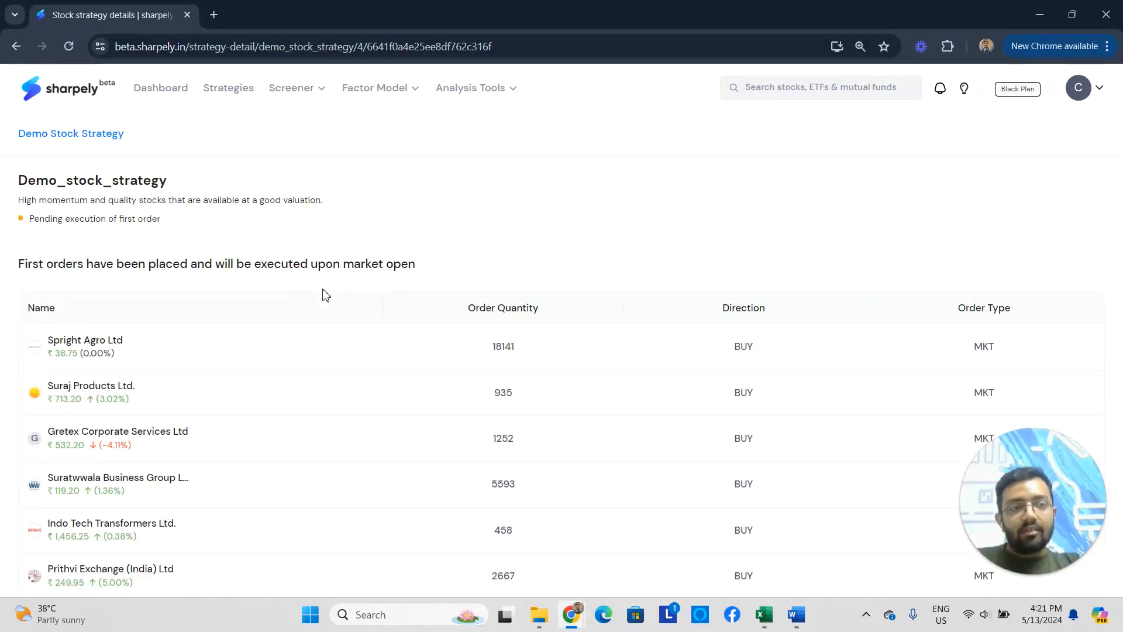